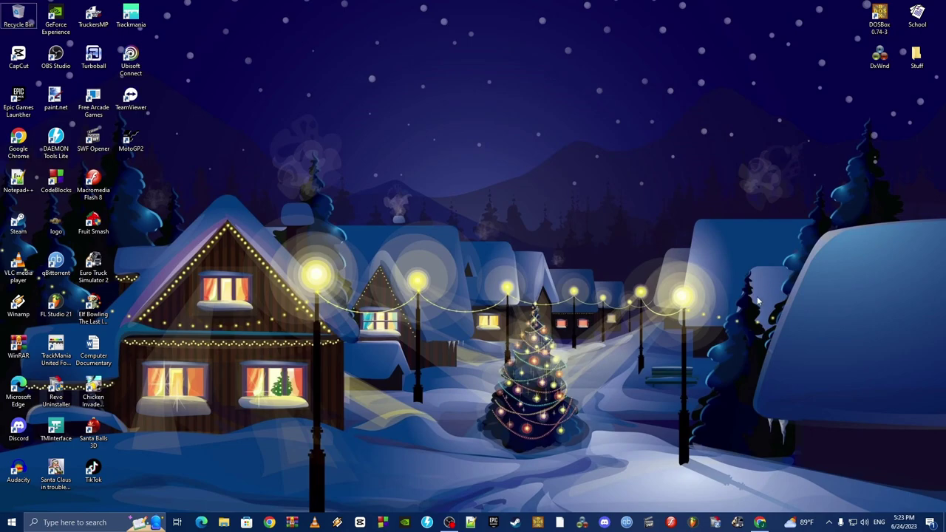
Launch Google Chrome from the taskbar to a new tab.
left_click(761, 522)
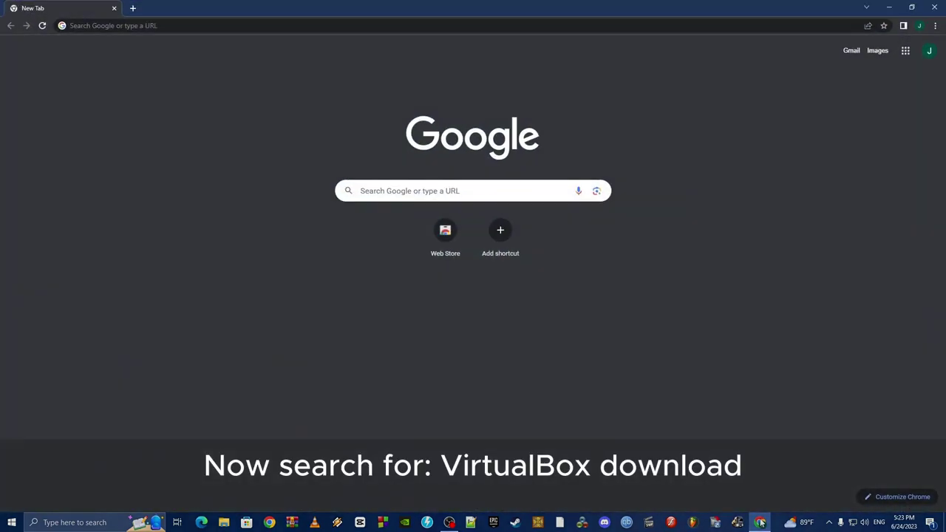
Search Google for 'Virtualbox download' and open the official Oracle VM VirtualBox Downloads page.
left_click(517, 193)
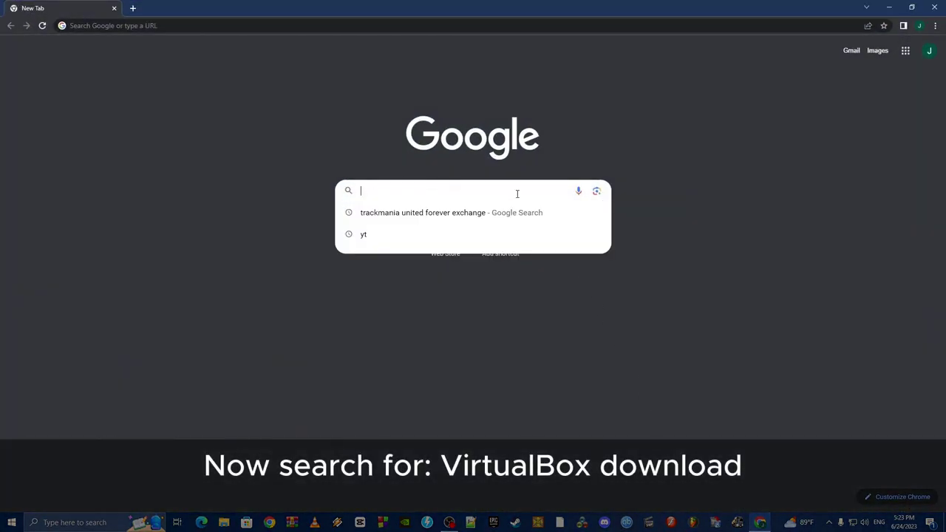
type("Virtual")
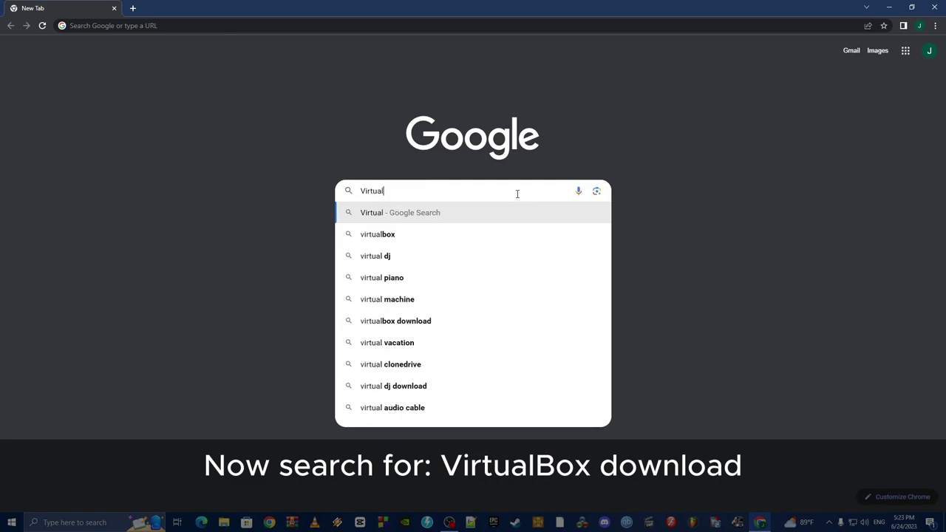
type("box d")
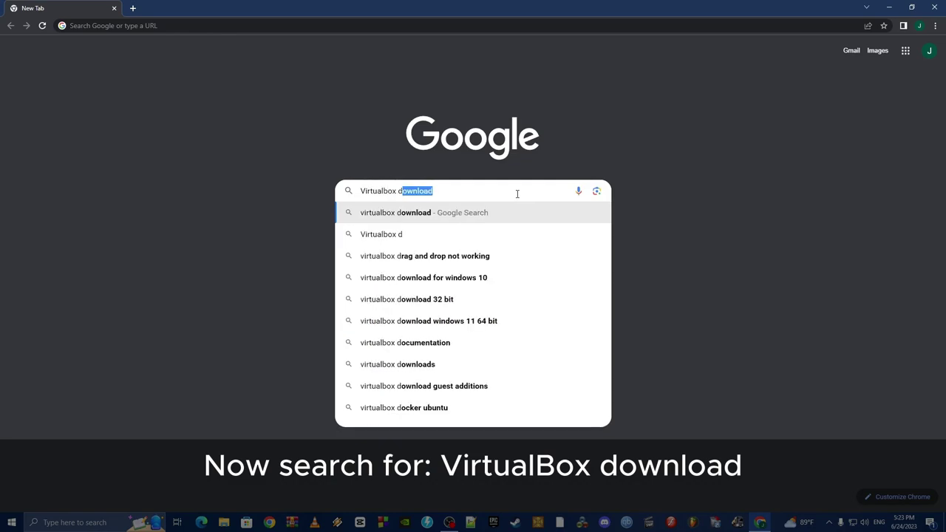
type("ownload")
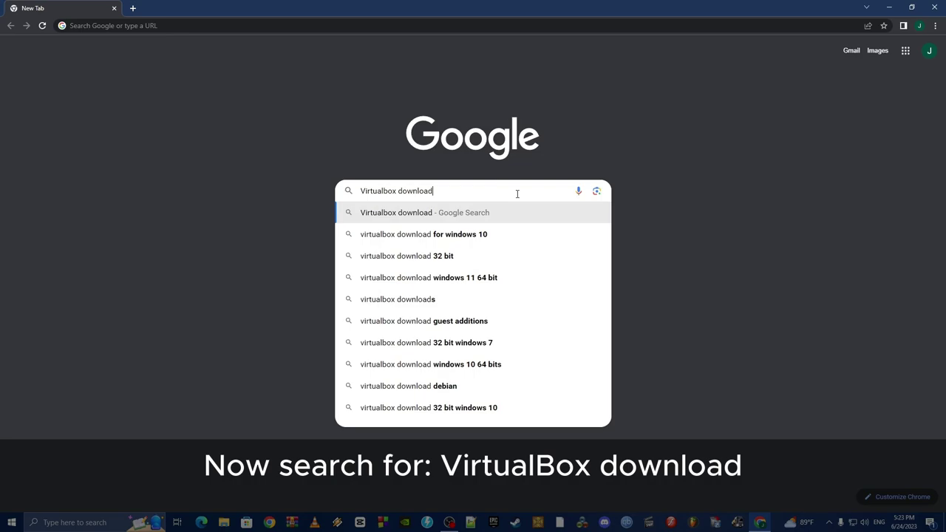
key("Return")
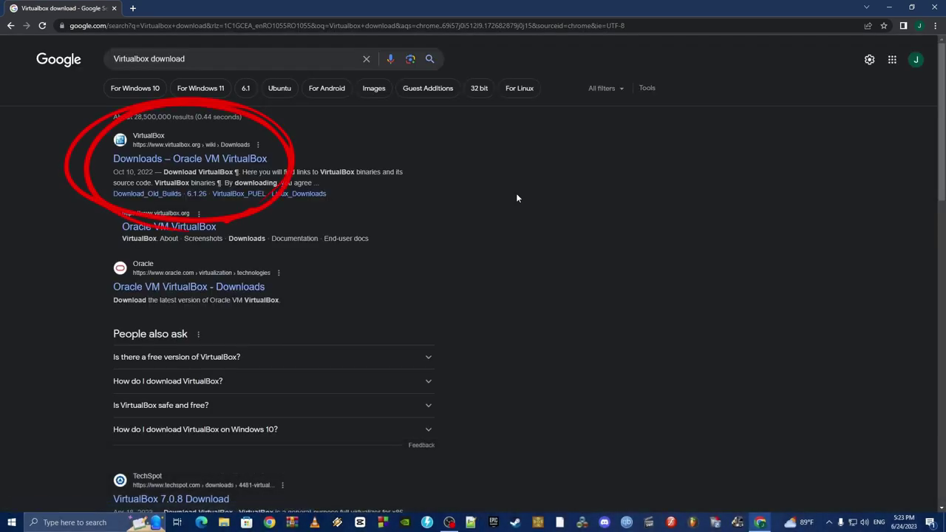
left_click(193, 158)
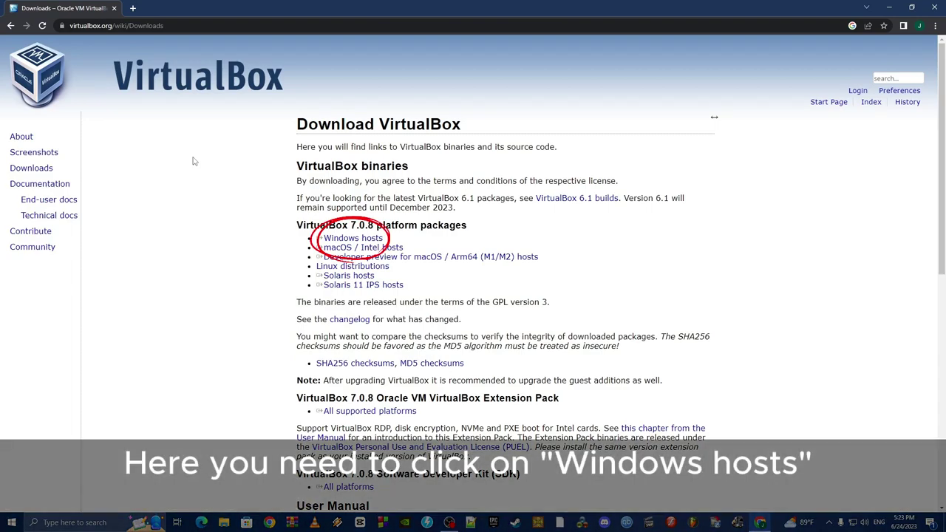
left_click(45, 170)
left_click_drag(299, 222, 342, 237)
Download the VirtualBox 7.0.8 Windows hosts installer and install it with default options, starting it afterwards.
left_click(342, 237)
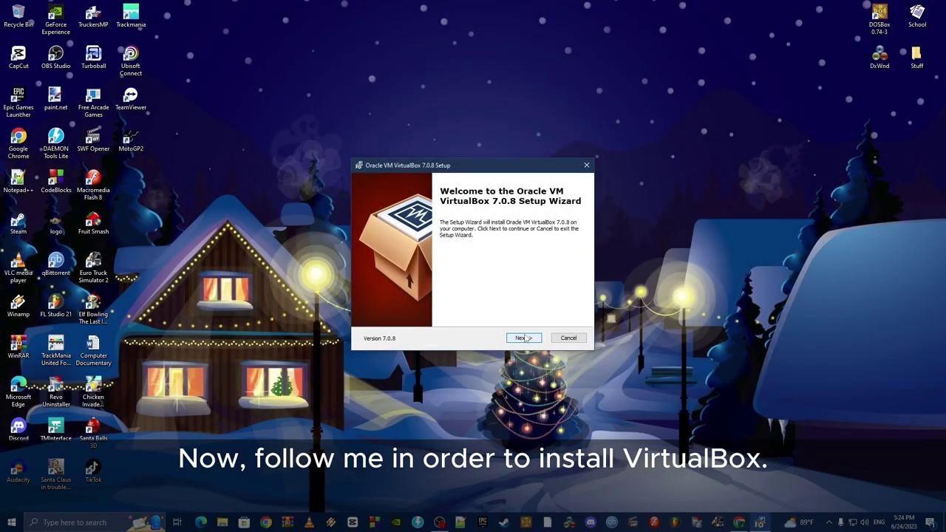
left_click(524, 339)
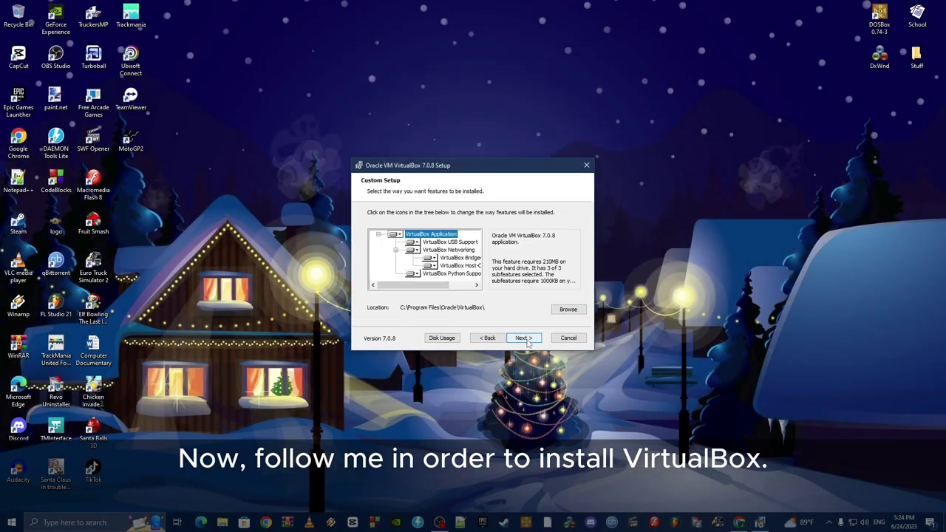
left_click(524, 338)
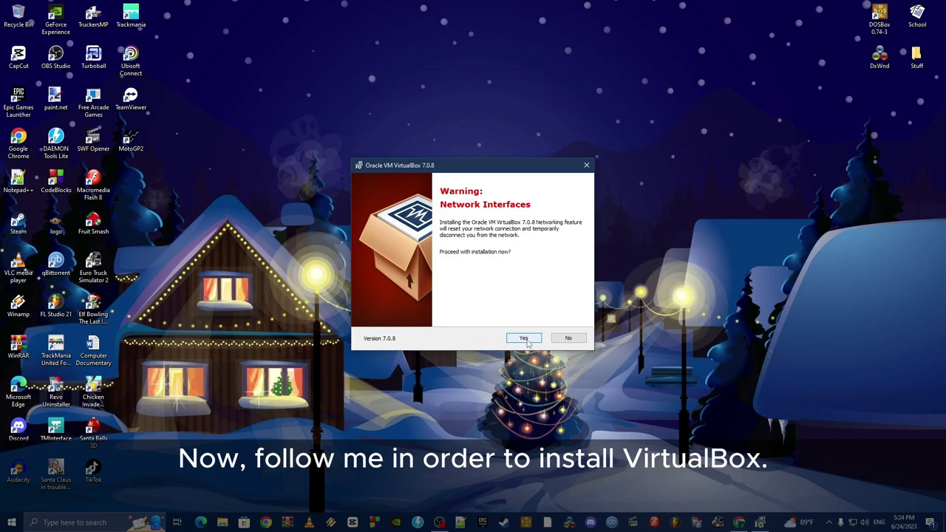
left_click(525, 339)
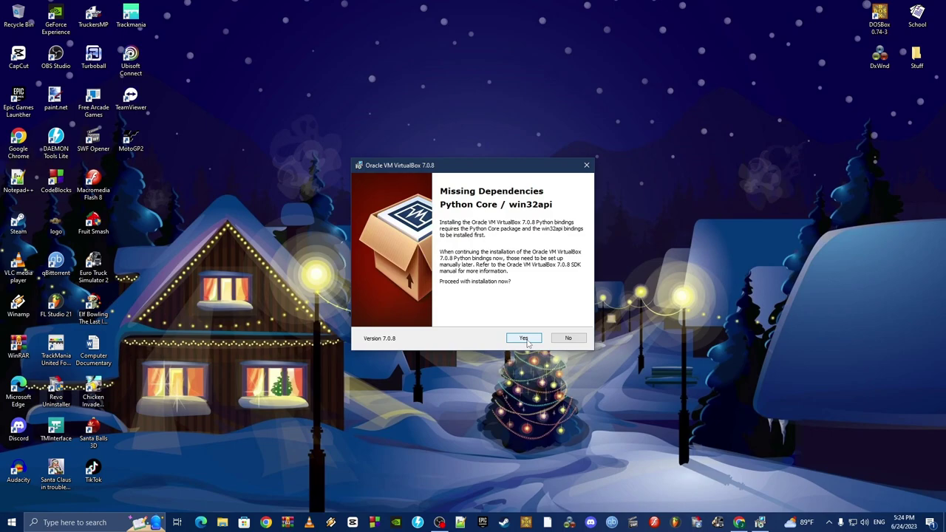
left_click(526, 340)
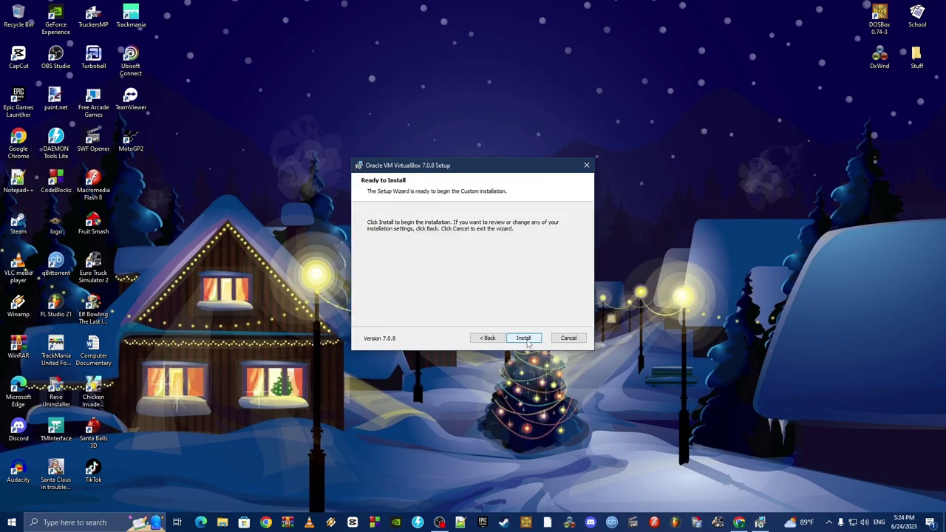
left_click(525, 338)
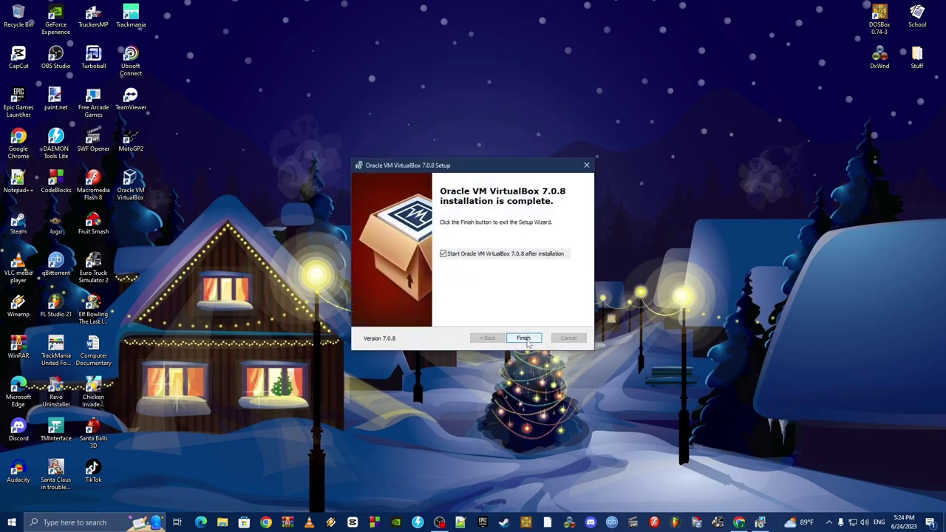
left_click(525, 338)
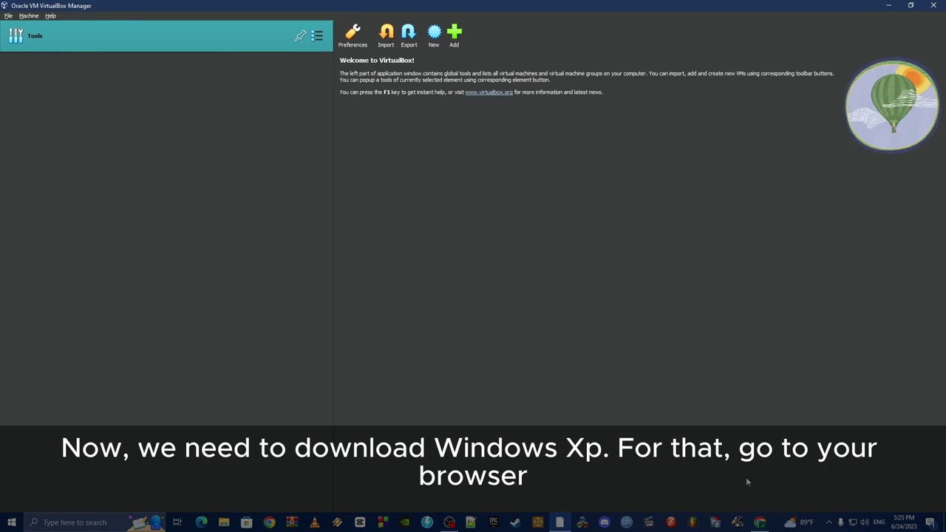
In a new Chrome tab, search for 'Windows Xp Archive.org'.
left_click(763, 523)
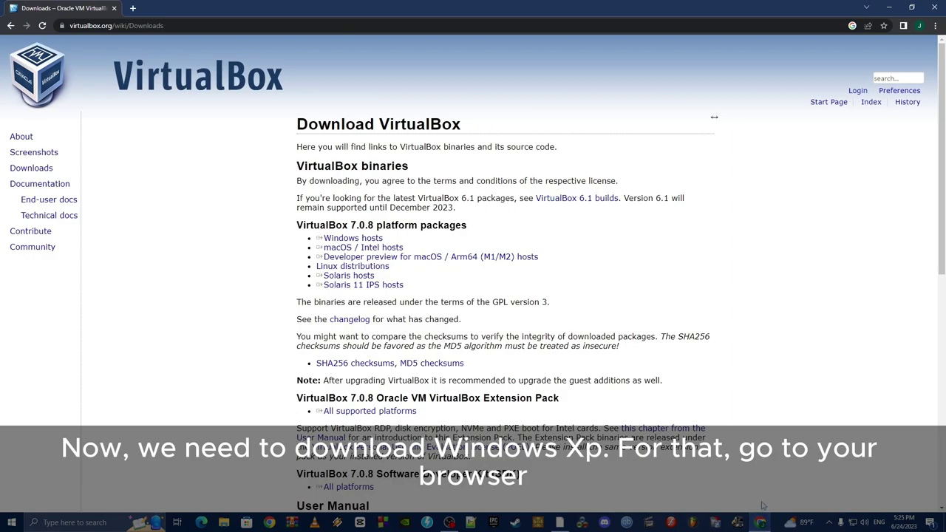
left_click(133, 8)
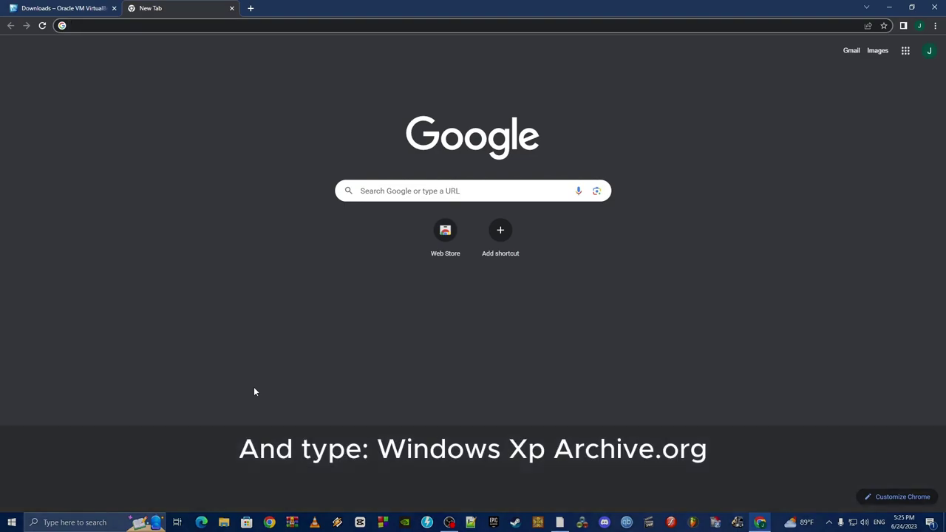
type("Window")
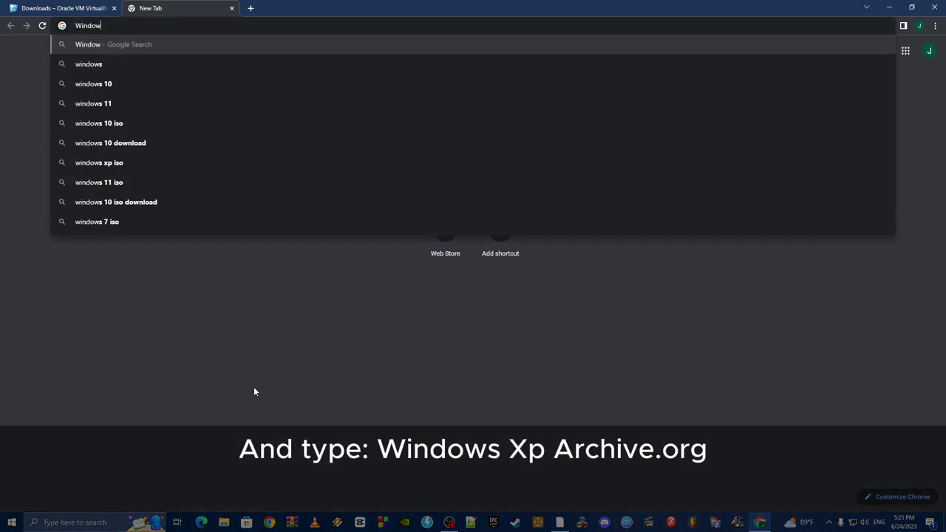
type("s Xp ")
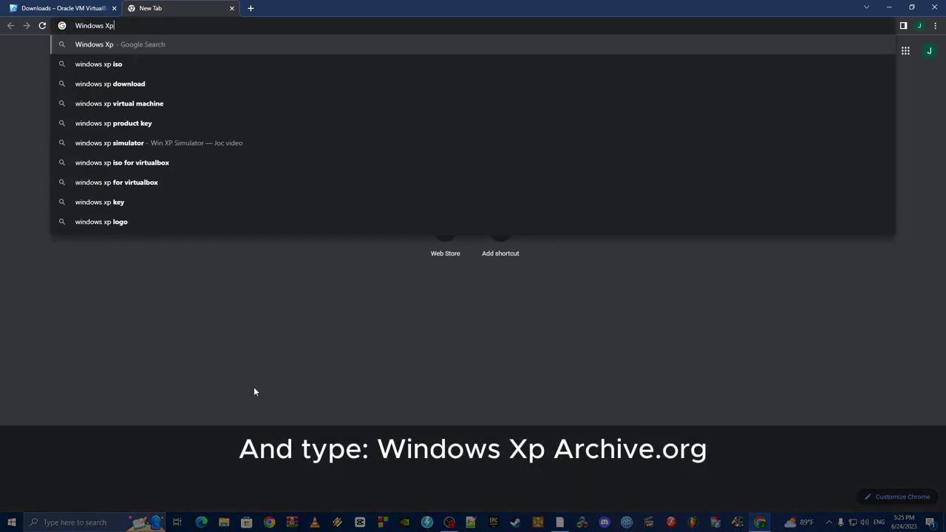
type("Archive.org")
key("Return")
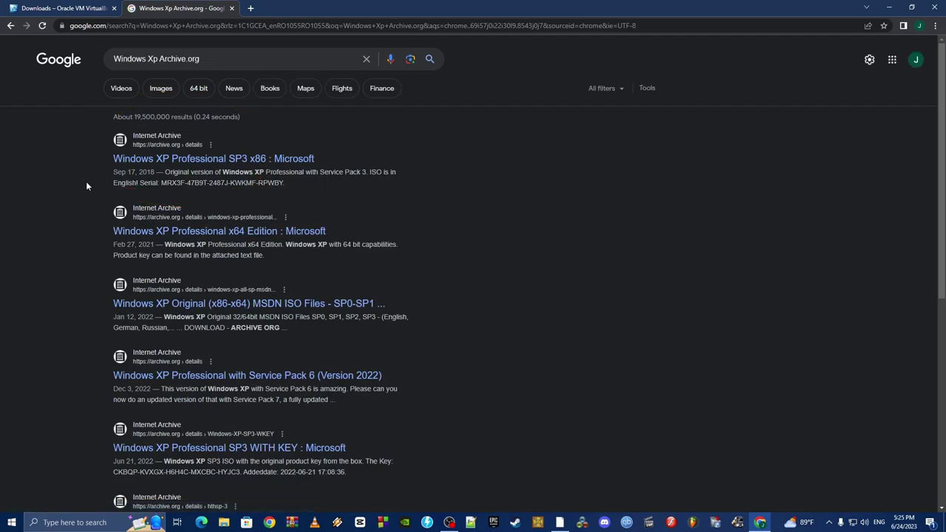
Download the Windows XP Professional SP3 x86 ISO image from archive.org, then return to VirtualBox.
left_click(120, 159)
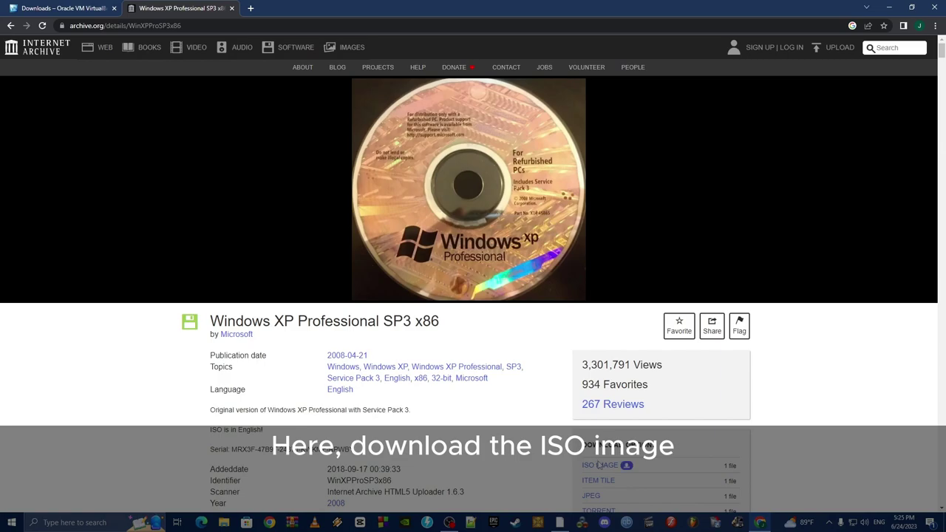
left_click(600, 465)
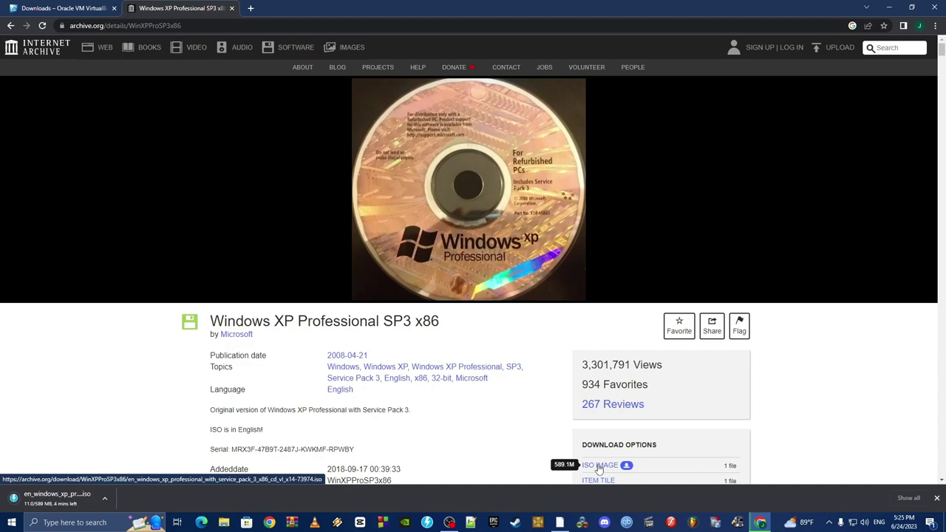
left_click(559, 523)
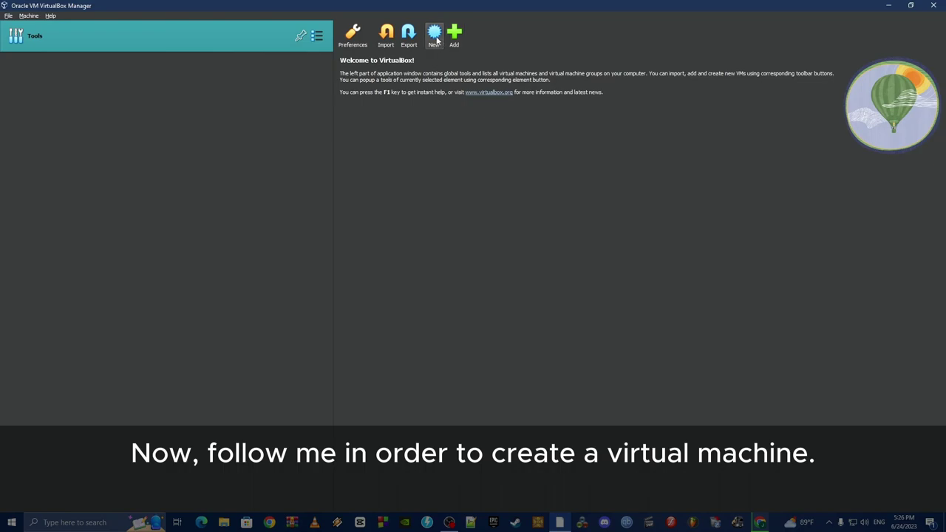
Start a new VM named 'Windows Xp Service Pack 3' with version Windows XP (32-bit).
left_click(436, 40)
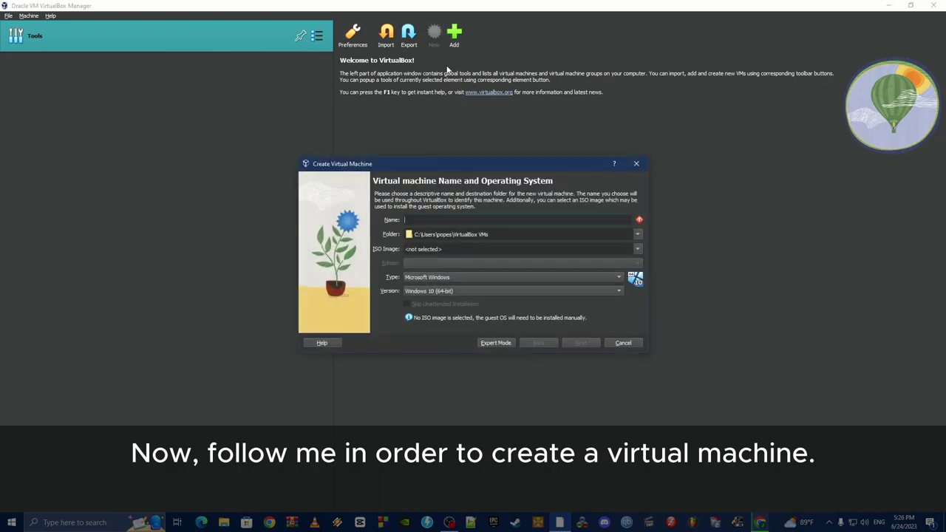
type("Window")
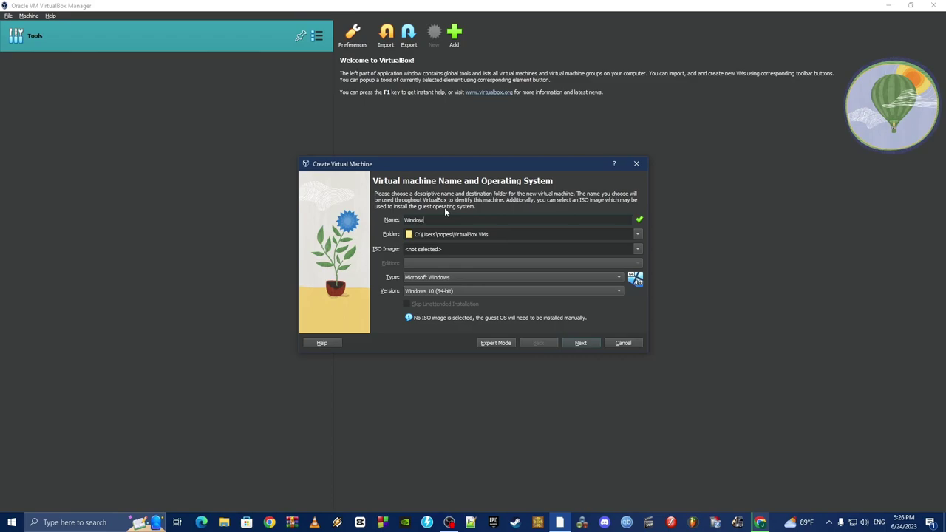
type("s Xp Service Pack 3")
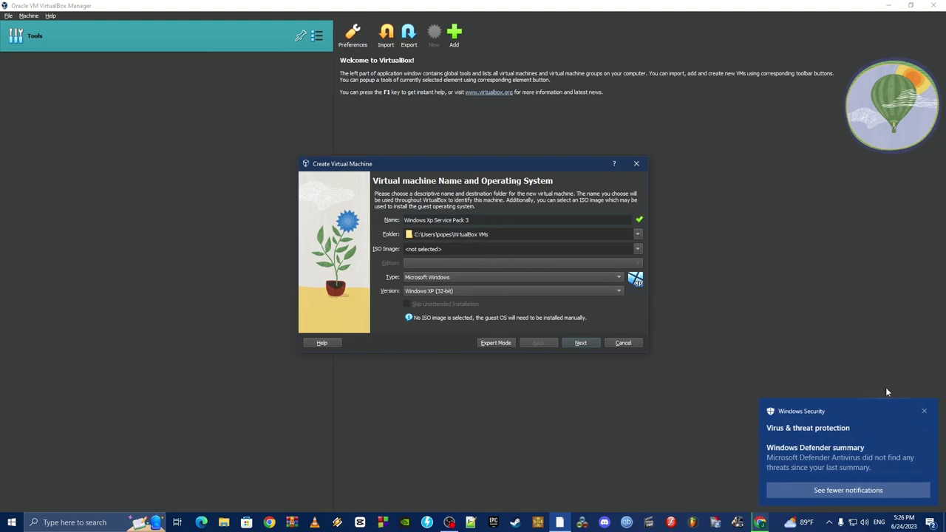
left_click(924, 413)
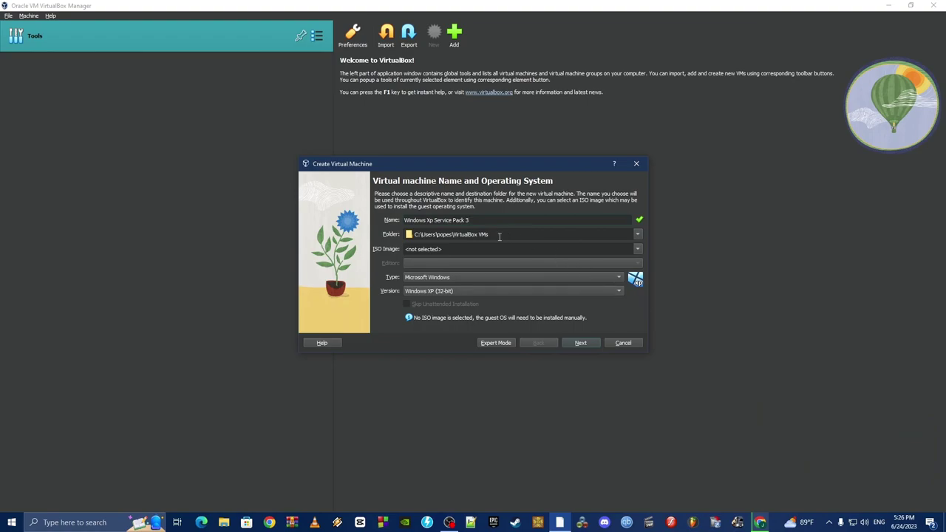
left_click(463, 292)
left_click(463, 291)
left_click(589, 344)
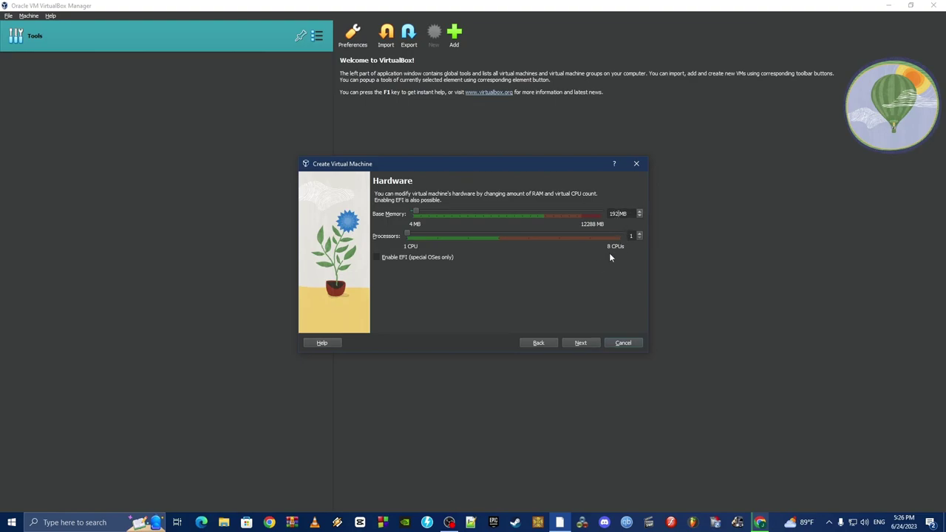
Give the VM 256 MB of base memory and raise its processor count.
key("BackSpace")
key("BackSpace")
key("BackSpace")
type("256")
left_click(631, 236)
left_click(638, 234)
left_click(580, 346)
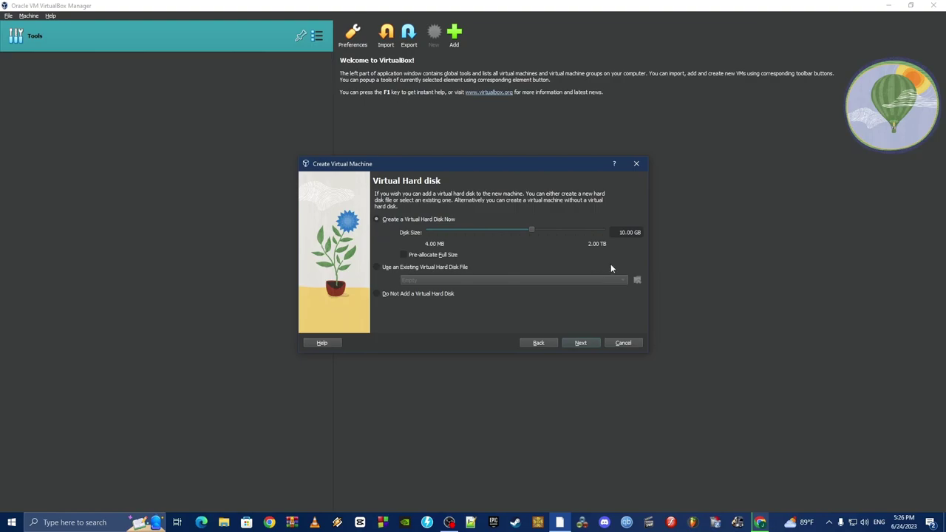
Set the virtual hard disk size to 15 GB and finish creating the machine.
left_click(628, 234)
key("BackSpace")
key("BackSpace")
type("30")
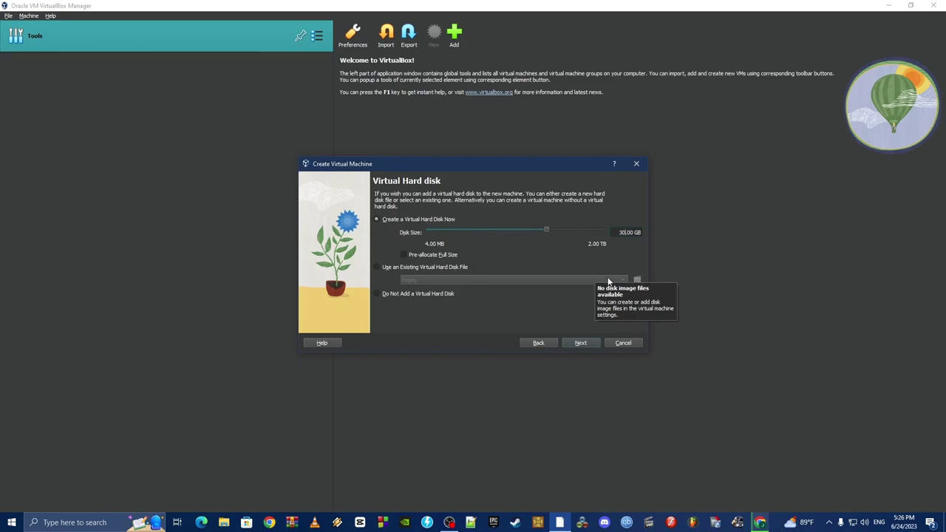
key("BackSpace")
key("BackSpace")
type("15")
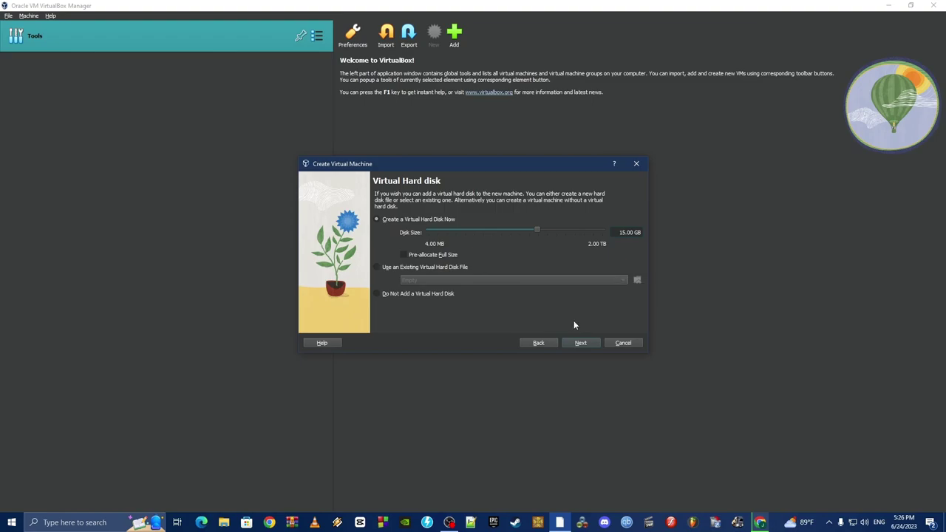
left_click(582, 343)
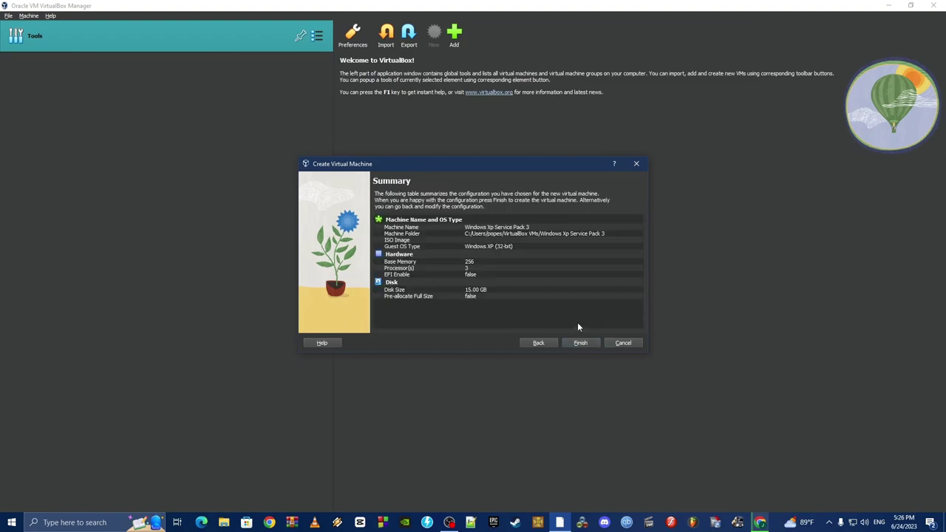
left_click(581, 343)
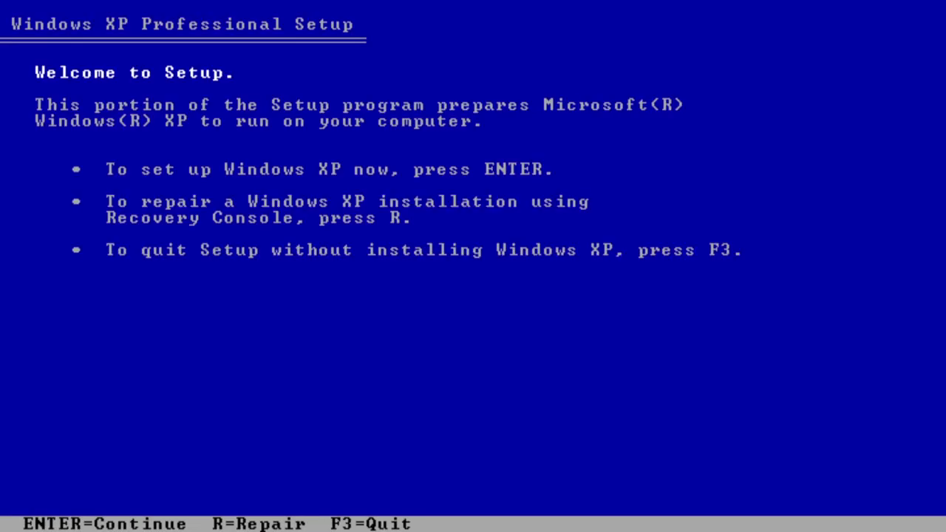
Begin Windows XP Setup, page through the licence agreement and accept it with F8.
key("Return")
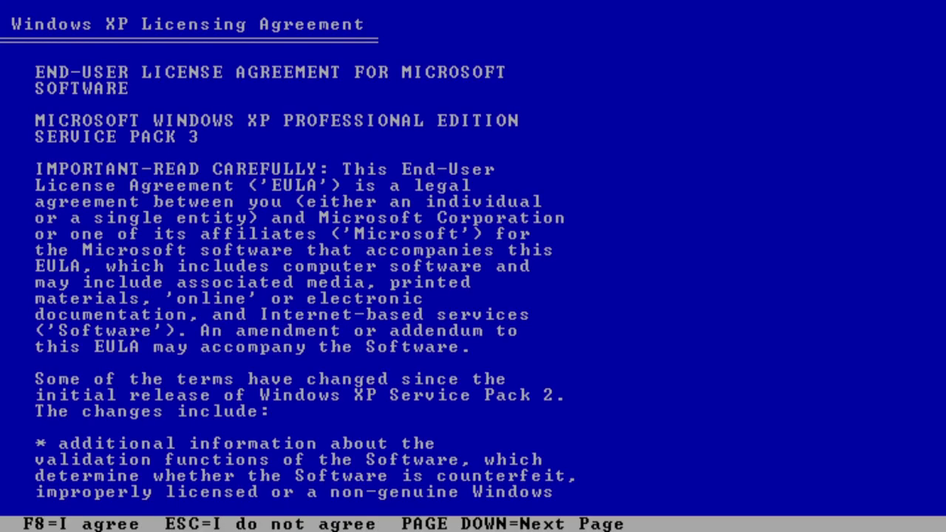
key("Page_Down")
key("Page_Down")
key("Page_Down")
key("Page_Down")
key("Page_Down")
key("Page_Down")
key("Page_Down")
key("Page_Down")
key("Page_Down")
key("Page_Down")
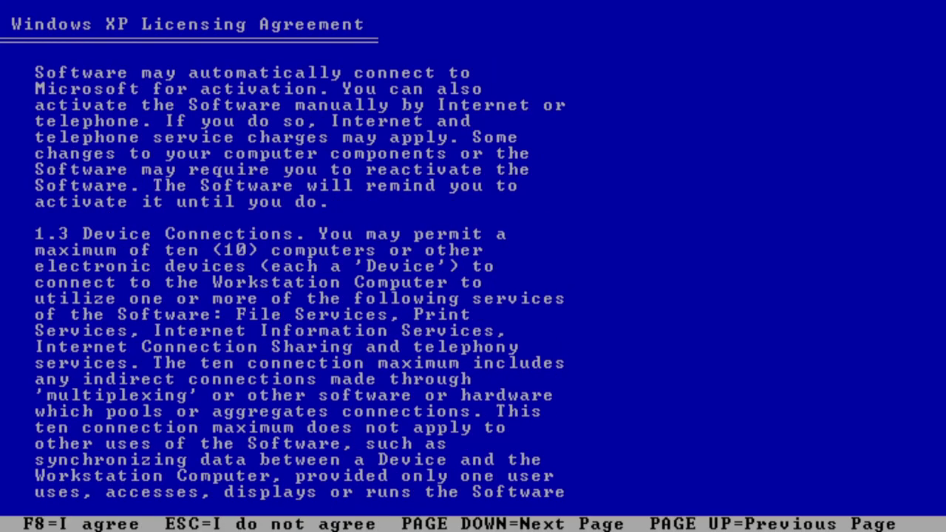
key("Page_Down")
key("Page_Down")
key("Page_Down")
key("Page_Down")
key("Page_Down")
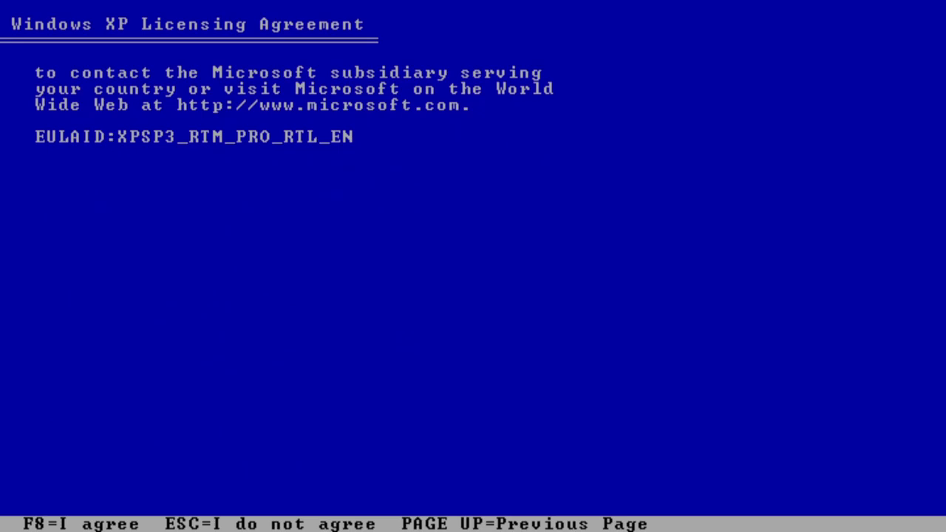
key("Page_Up")
key("Page_Up")
key("Page_Up")
key("Page_Up")
key("Page_Up")
key("Page_Up")
key("Page_Up")
key("Page_Up")
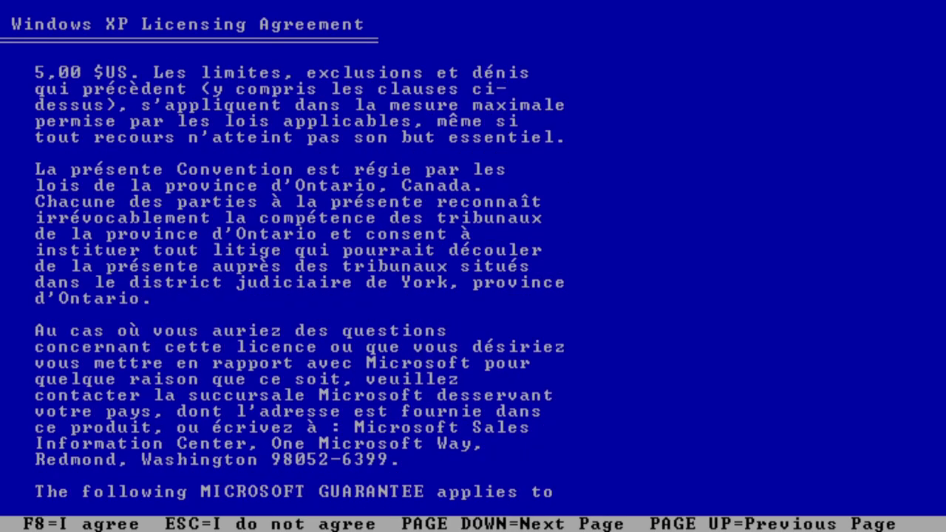
key("Page_Up")
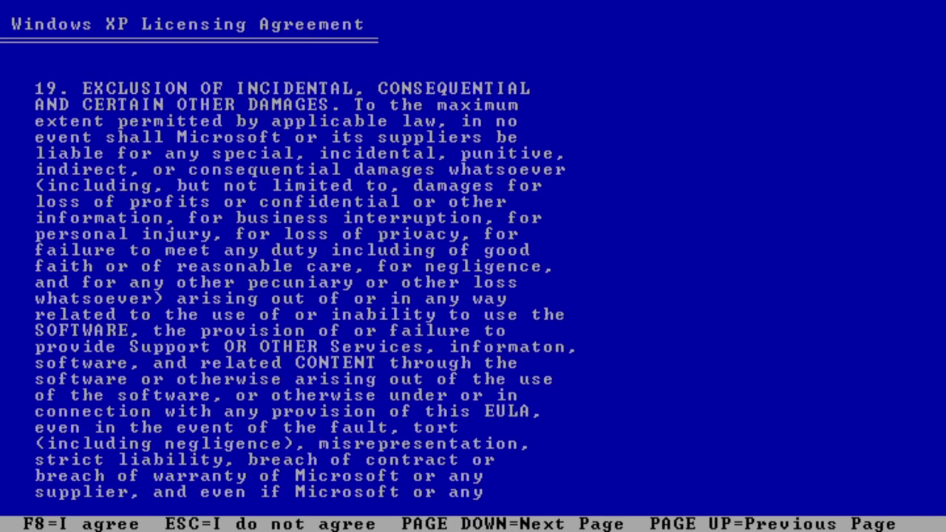
key("F8")
Install onto the unpartitioned space, formatting the new partition as NTFS.
key("Return")
key("Up")
key("Up")
key("Return")
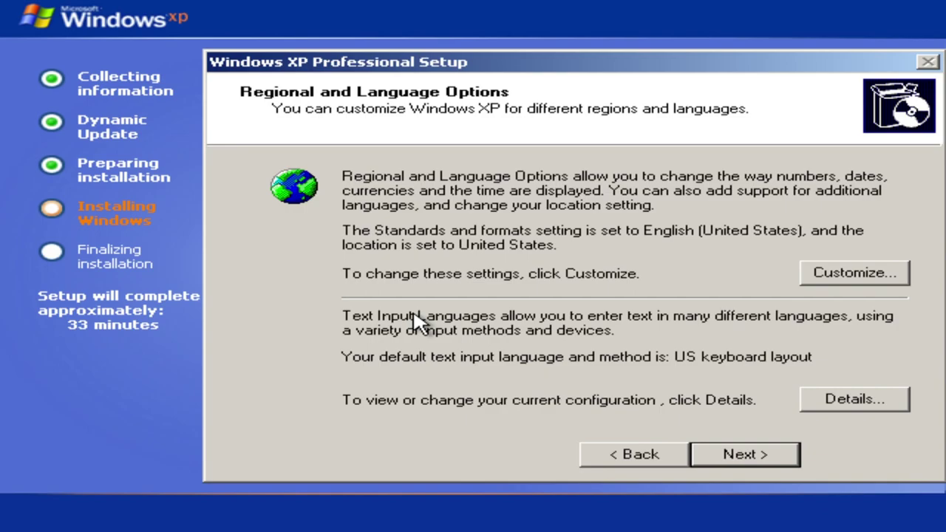
Set standards and formats to English (United Kingdom) and the location to United Kingdom.
left_click(820, 282)
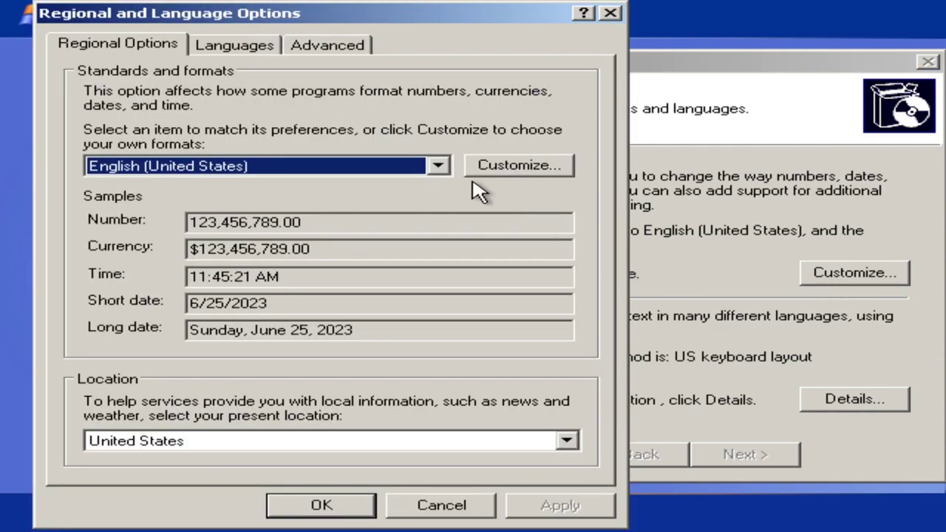
left_click(438, 169)
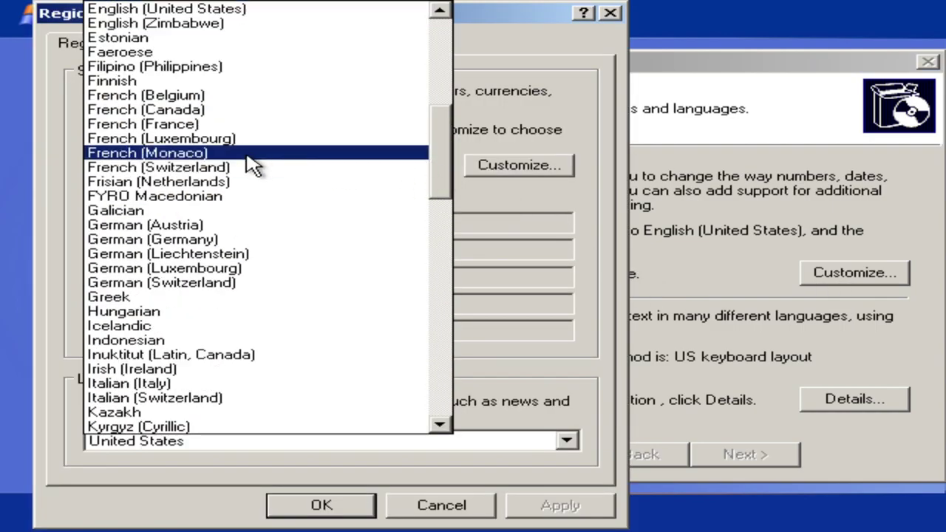
scroll(250, 185, "down", 2)
scroll(252, 207, "down", 2)
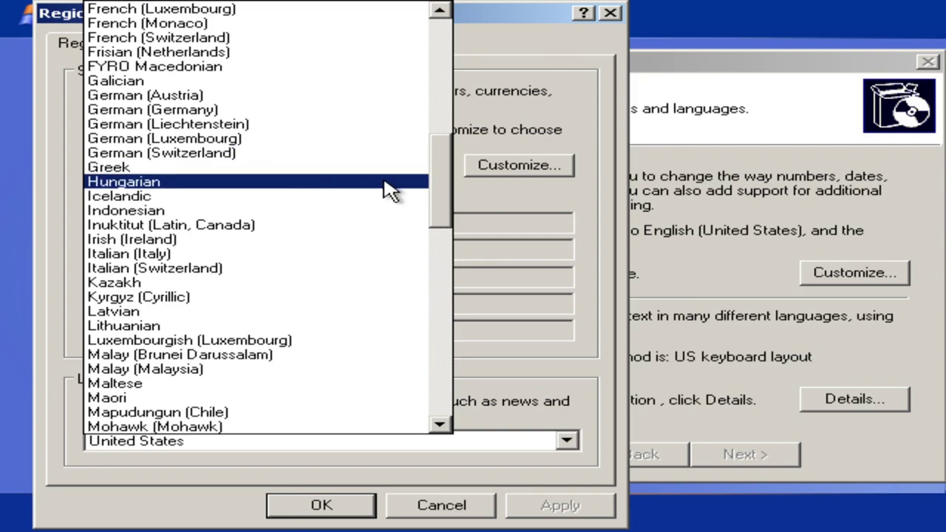
left_click_drag(436, 175, 422, 375)
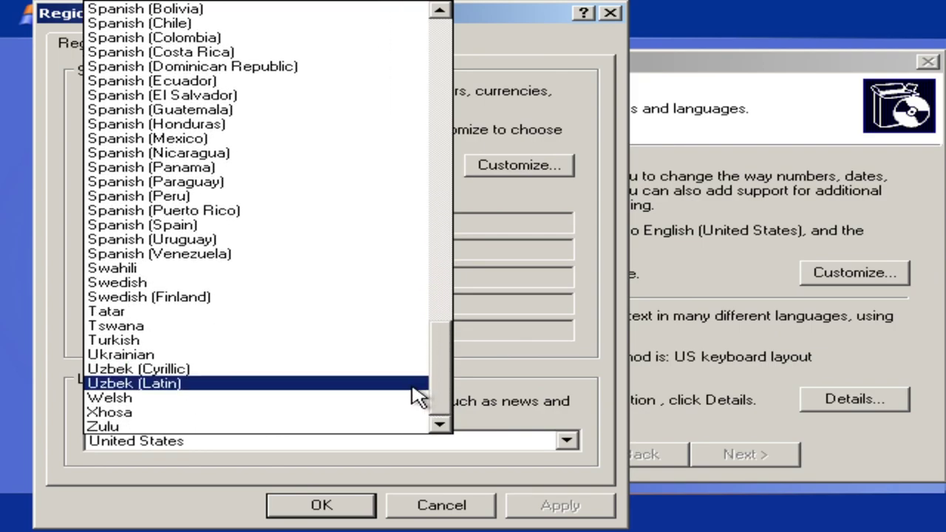
scroll(446, 372, "up", 1)
left_click_drag(446, 372, 441, 127)
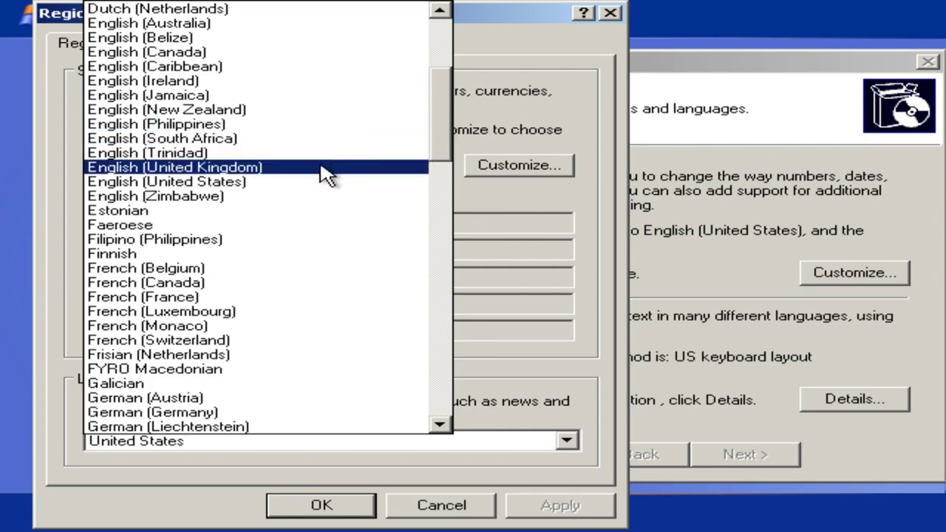
left_click(280, 168)
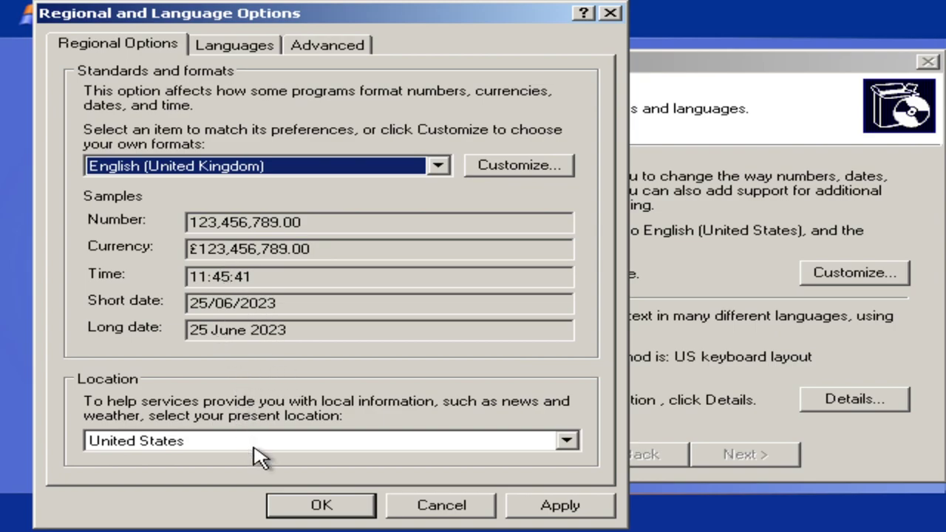
left_click(566, 441)
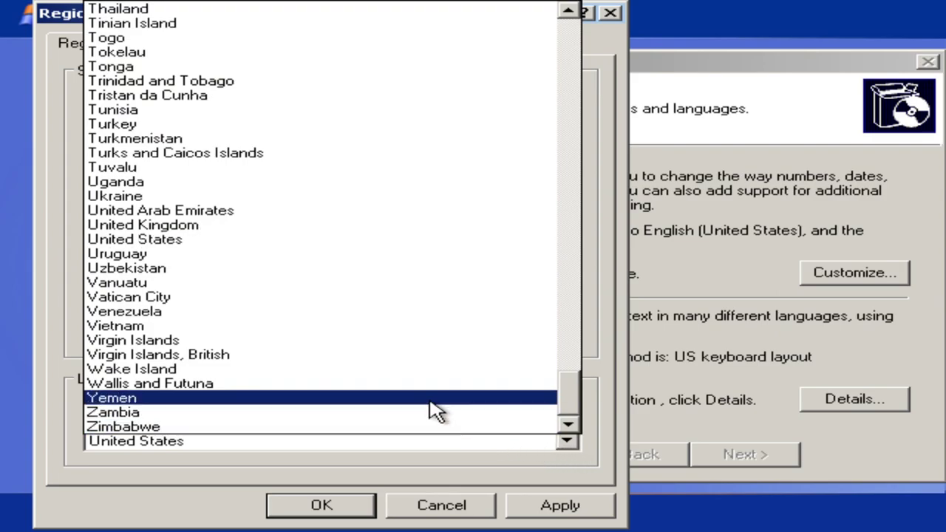
left_click(167, 228)
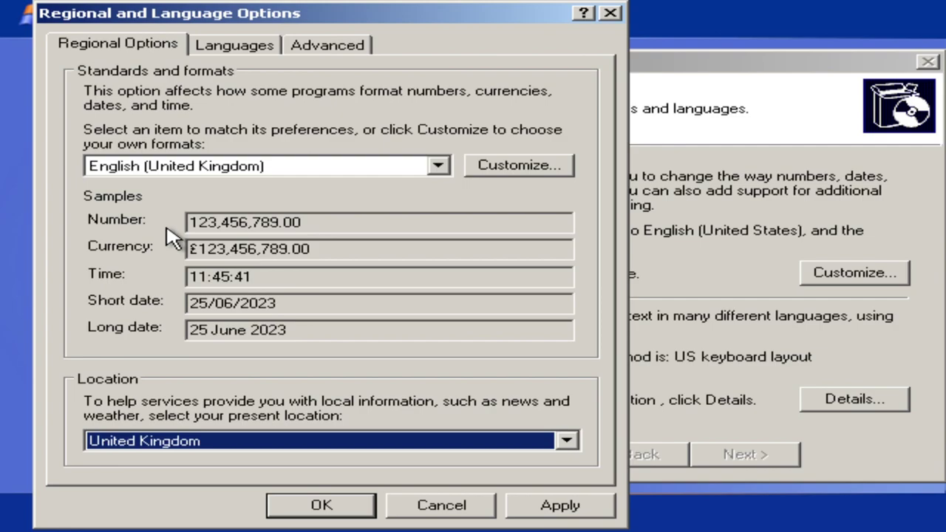
Set the non-Unicode program language to English (United Kingdom) and apply the regional settings.
left_click(237, 45)
left_click(328, 46)
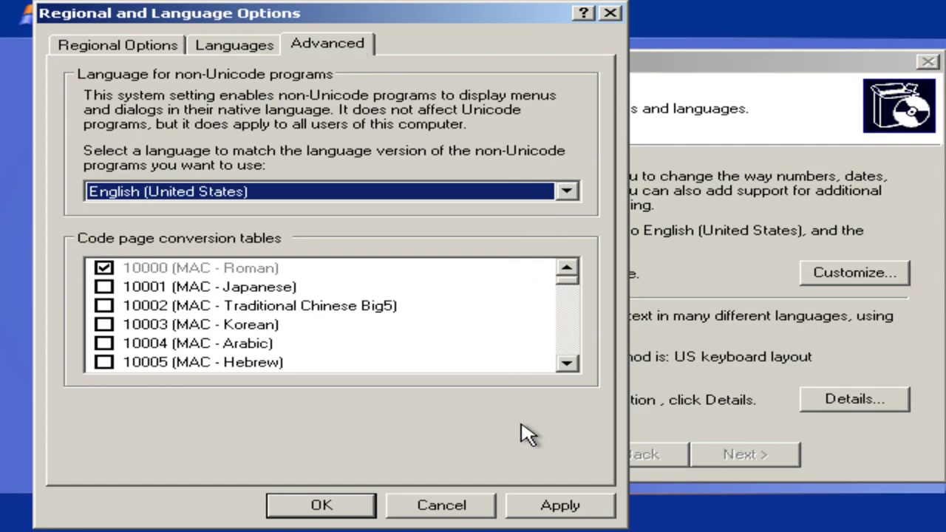
left_click(567, 192)
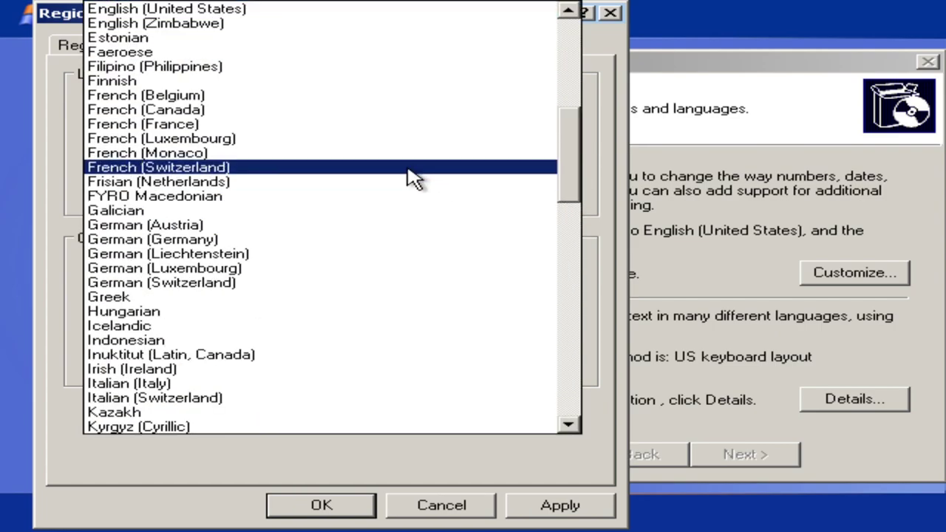
scroll(385, 166, "up", 1)
left_click(251, 53)
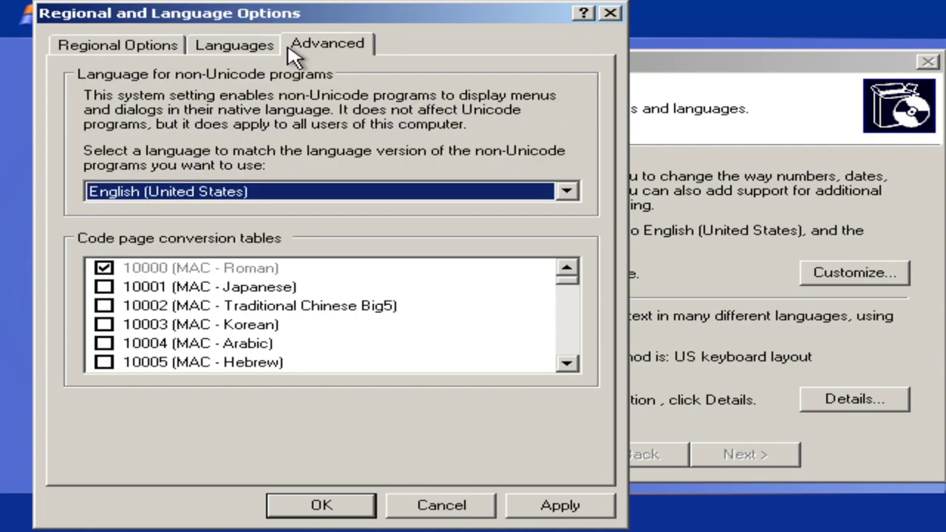
left_click(567, 194)
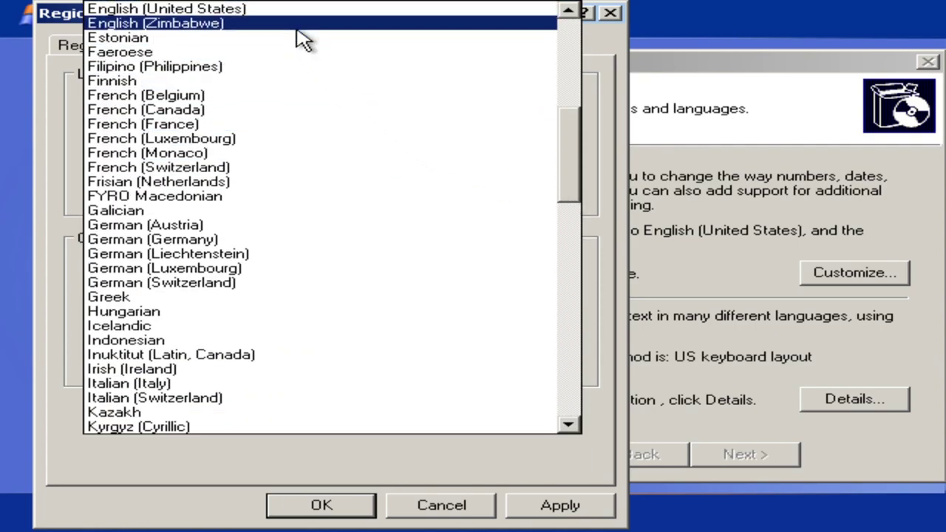
scroll(248, 36, "up", 1)
left_click(208, 39)
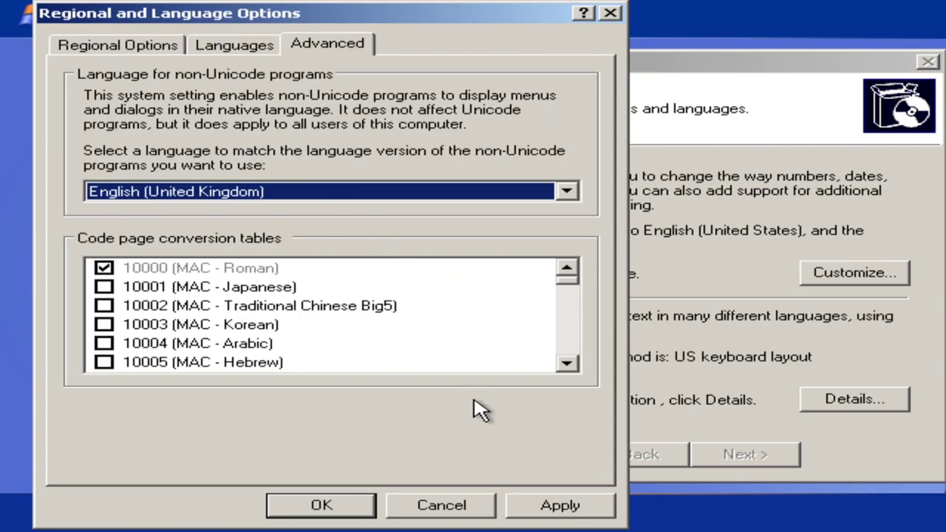
left_click(542, 505)
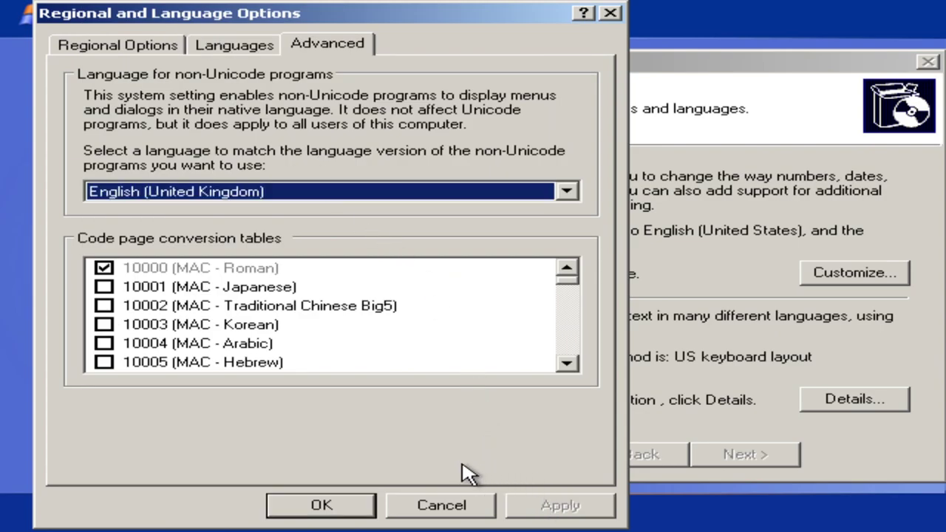
left_click(360, 504)
Make the United Kingdom keyboard the default input language.
left_click(830, 400)
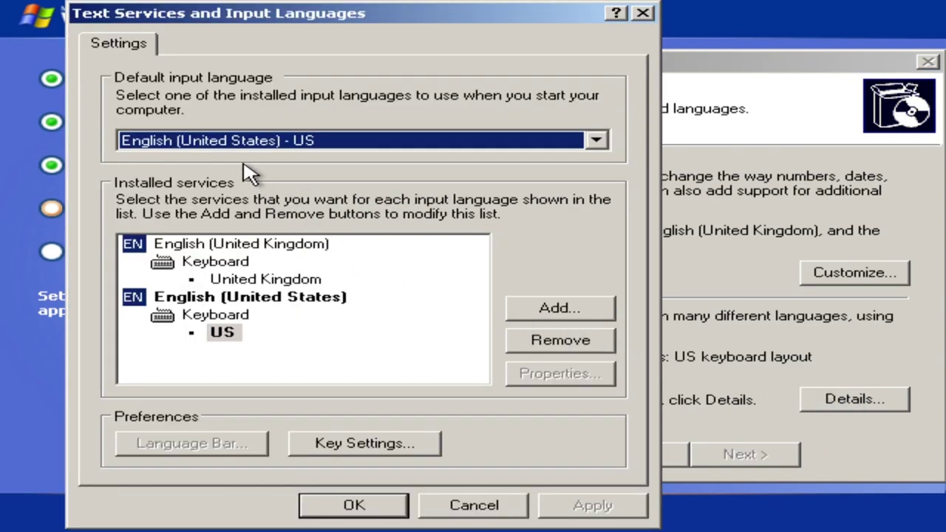
left_click(601, 142)
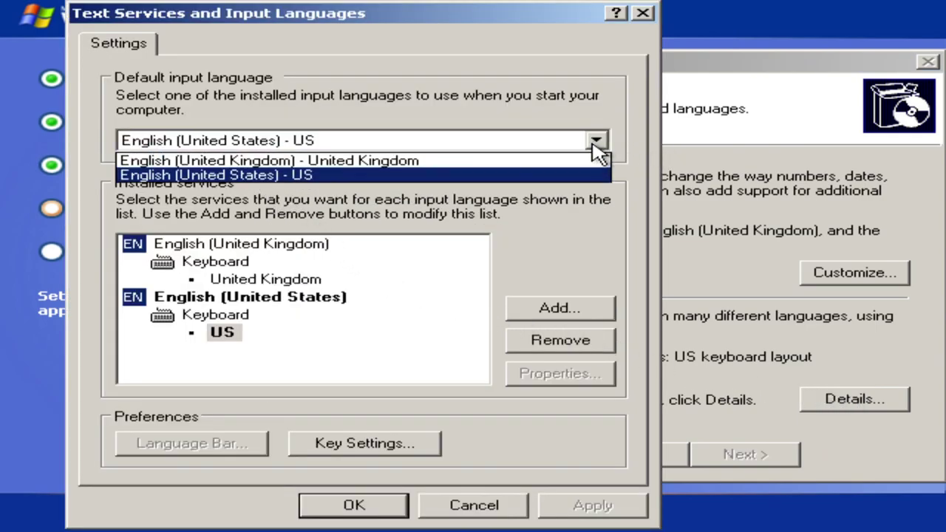
left_click(563, 161)
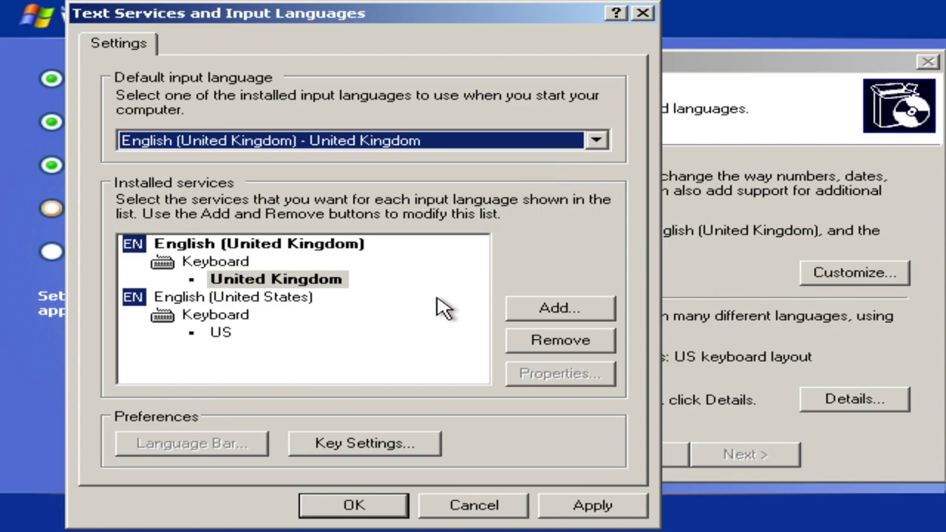
left_click(606, 508)
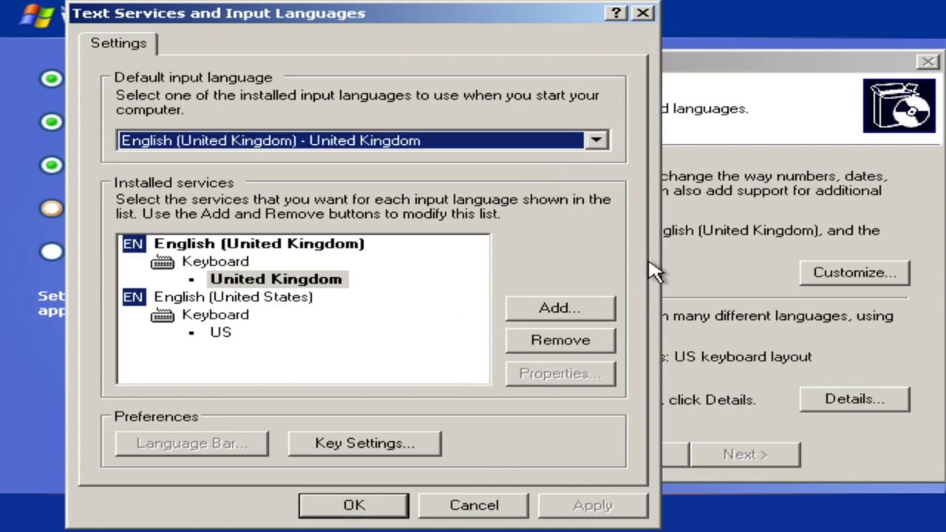
left_click(644, 15)
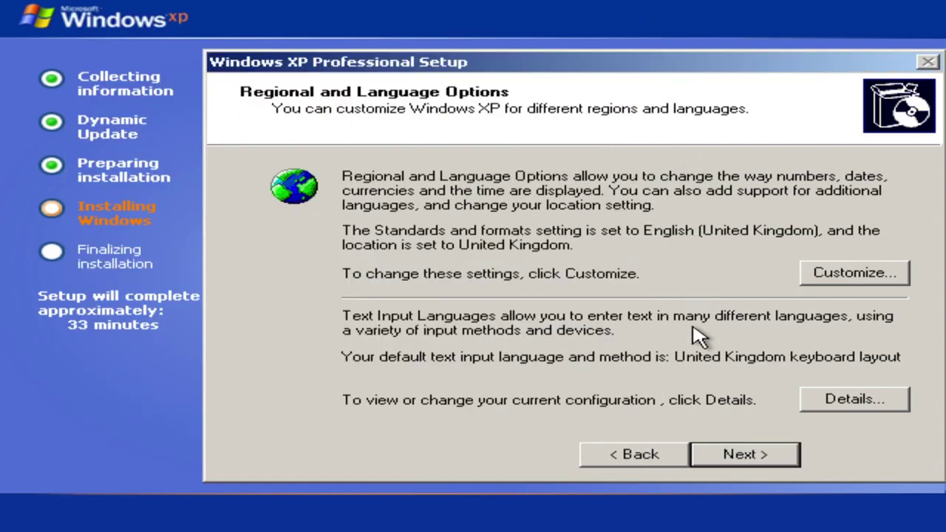
Enter the owner's full name, copy it into Organization, and trim Name to the first name.
left_click(707, 456)
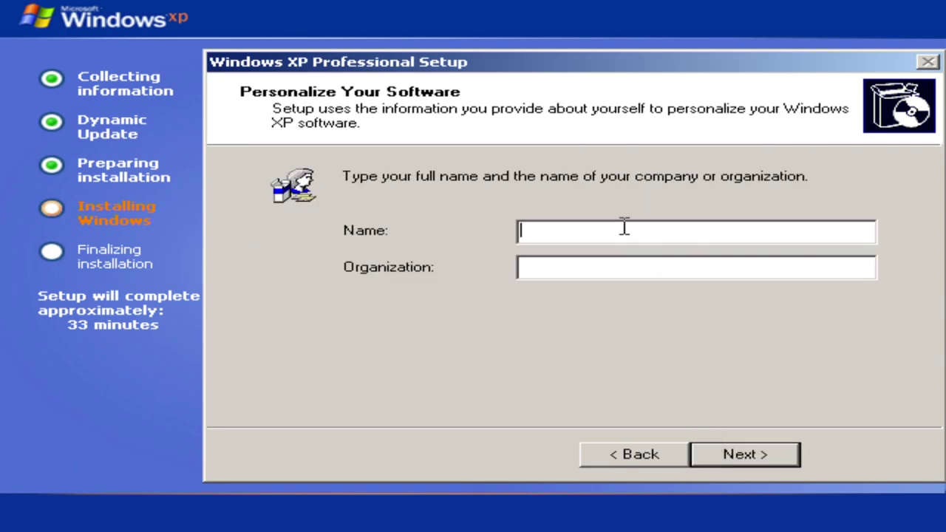
type("Julio's Video Wo")
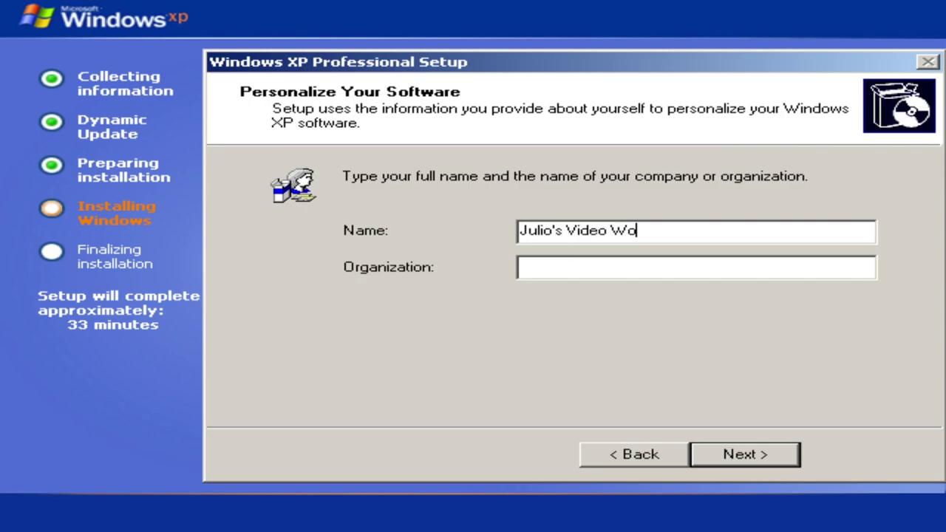
type("rkshop")
left_click_drag(683, 231, 522, 234)
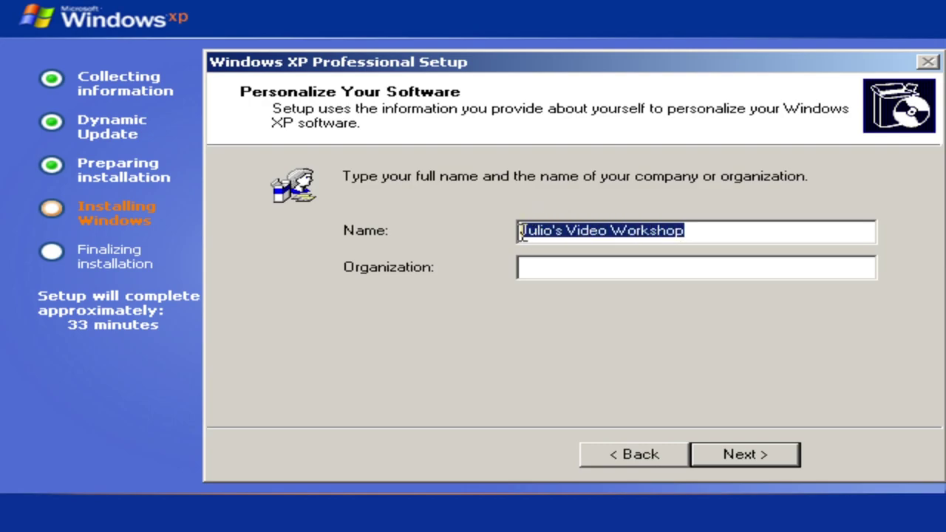
key("ctrl+c")
left_click(554, 266)
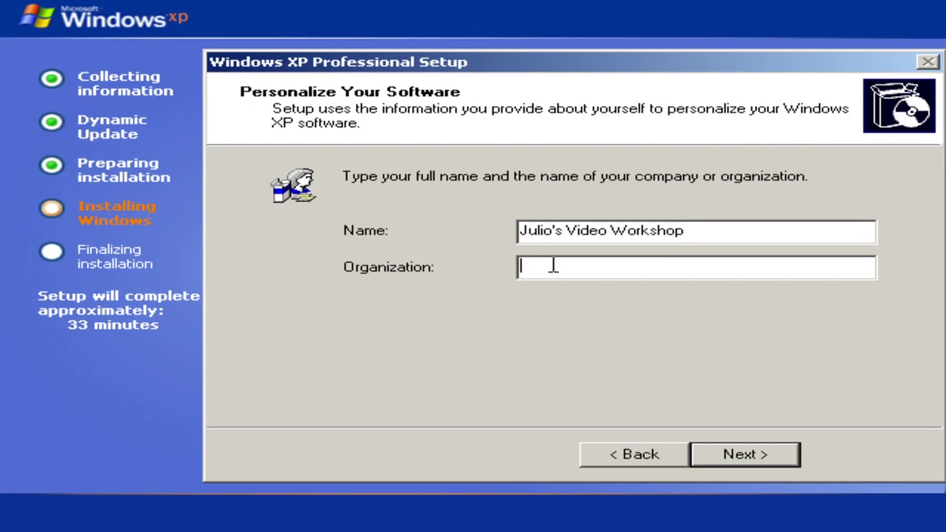
key("ctrl+v")
left_click_drag(688, 232, 552, 232)
key("BackSpace")
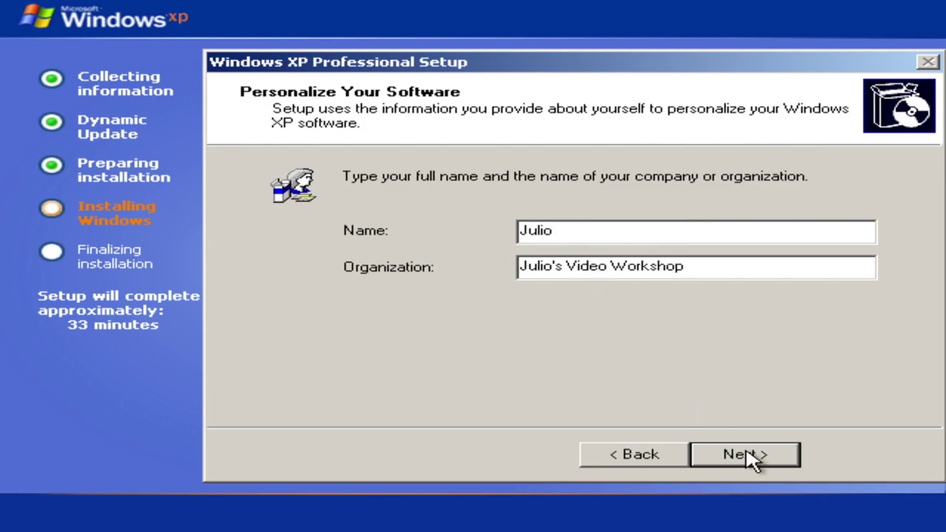
left_click(747, 453)
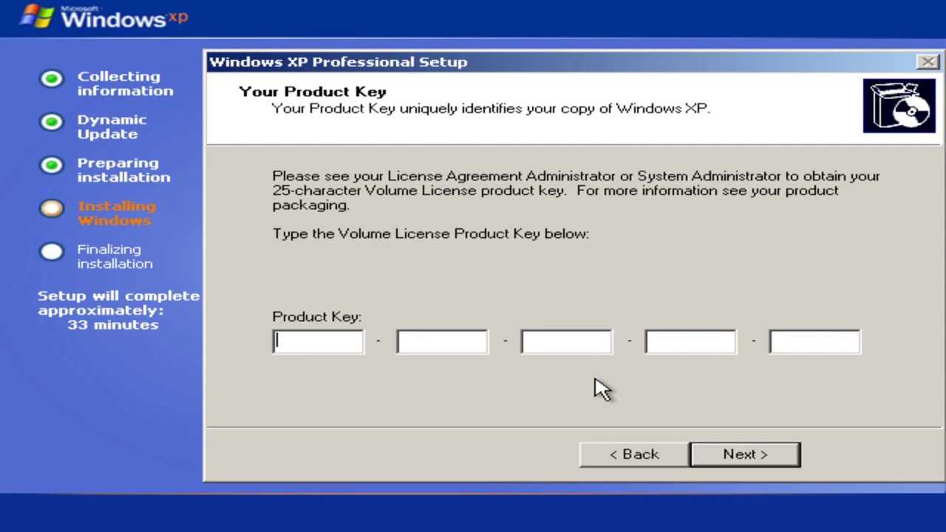
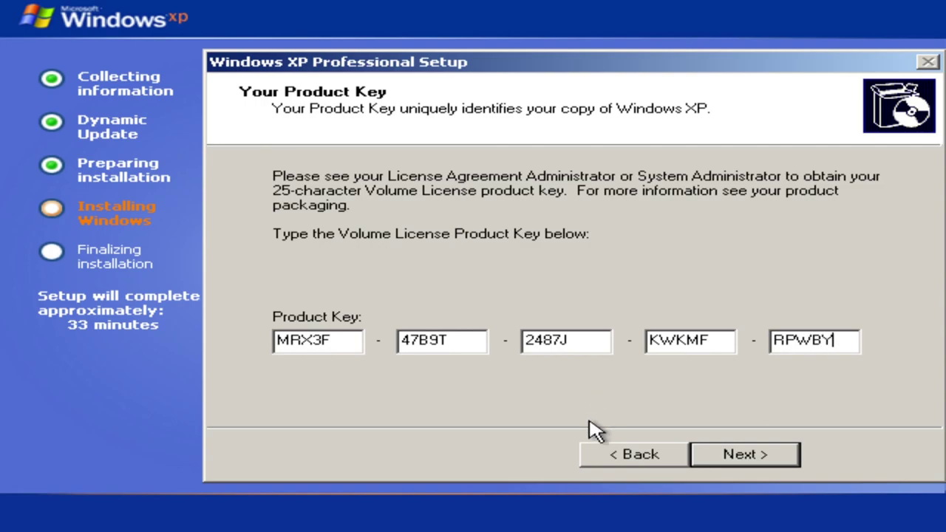
Type the 25-character volume licence product key into the five boxes and proceed.
left_click(746, 454)
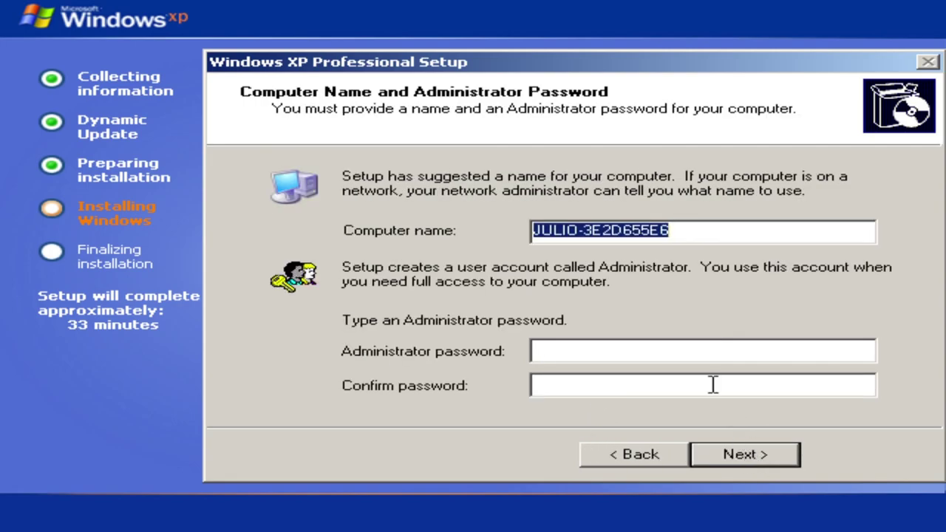
Shorten the suggested computer name to end in 'VW', enter the administrator password in both boxes, and continue.
left_click(692, 239)
key("BackSpace")
key("BackSpace")
key("BackSpace")
key("BackSpace")
key("BackSpace")
key("BackSpace")
key("BackSpace")
key("BackSpace")
type("VW")
left_click(591, 350)
type("aaaaaaaaa")
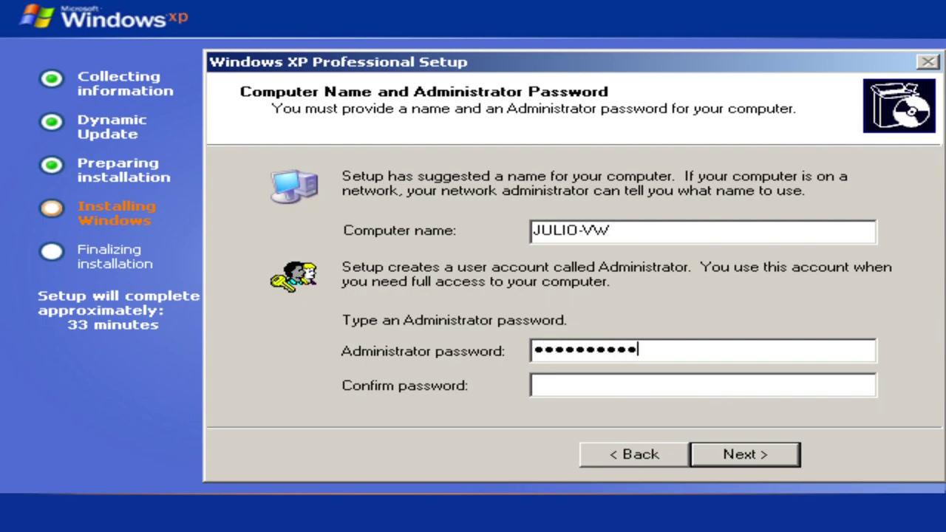
type("aaaaaaaaaaa")
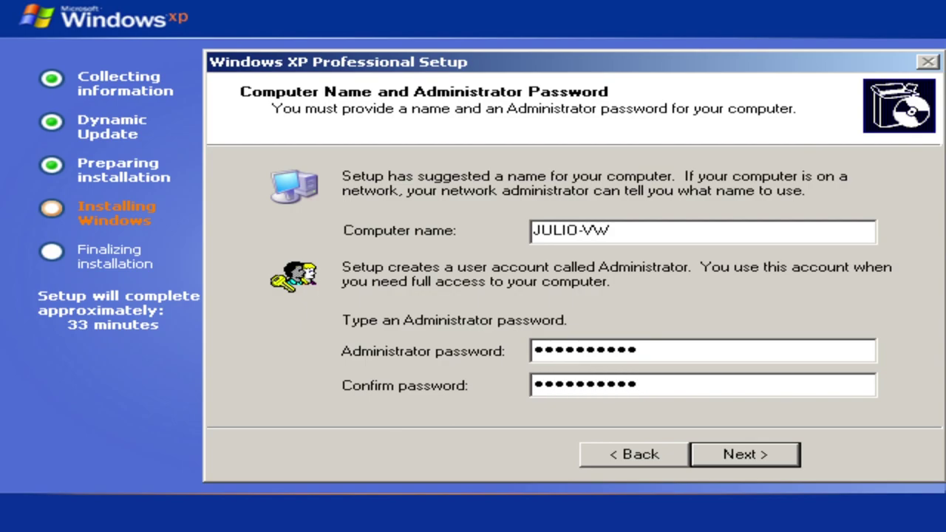
left_click(769, 448)
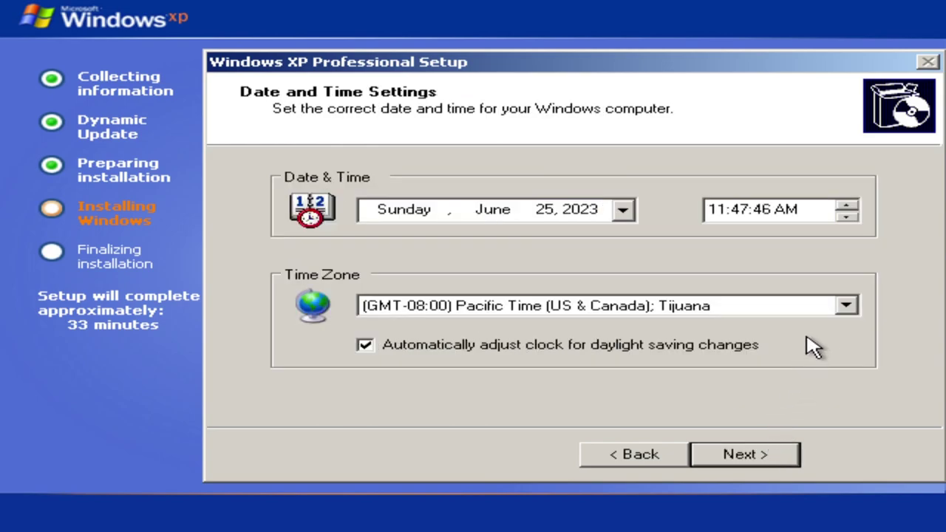
Choose (GMT) Greenwich Mean Time as the time zone and continue.
left_click(845, 309)
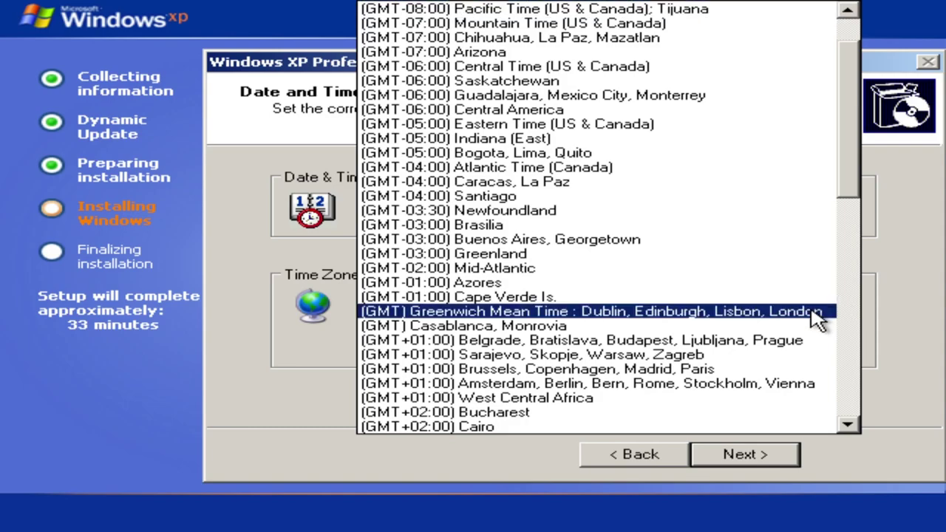
left_click(814, 313)
left_click(754, 454)
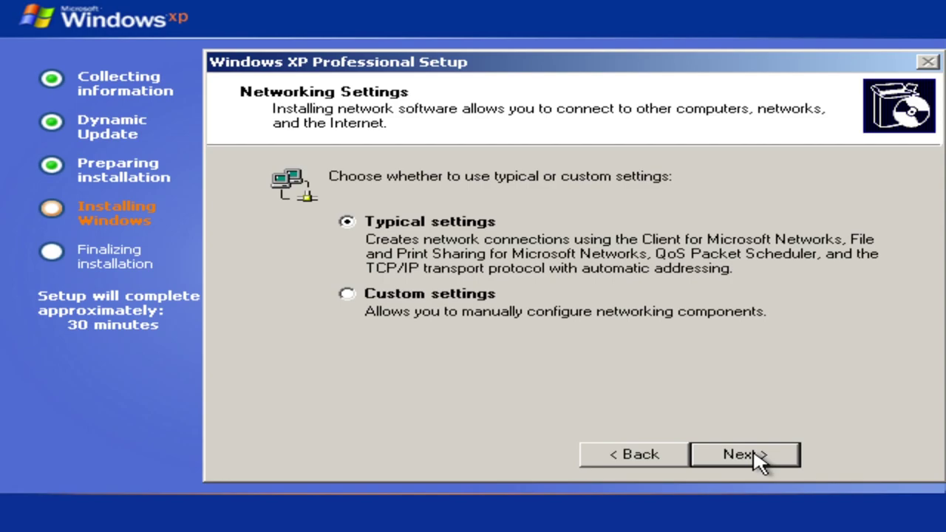
Keep Typical network settings after briefly checking Custom, and accept the WORKGROUP workgroup.
left_click(759, 462)
left_click(650, 452)
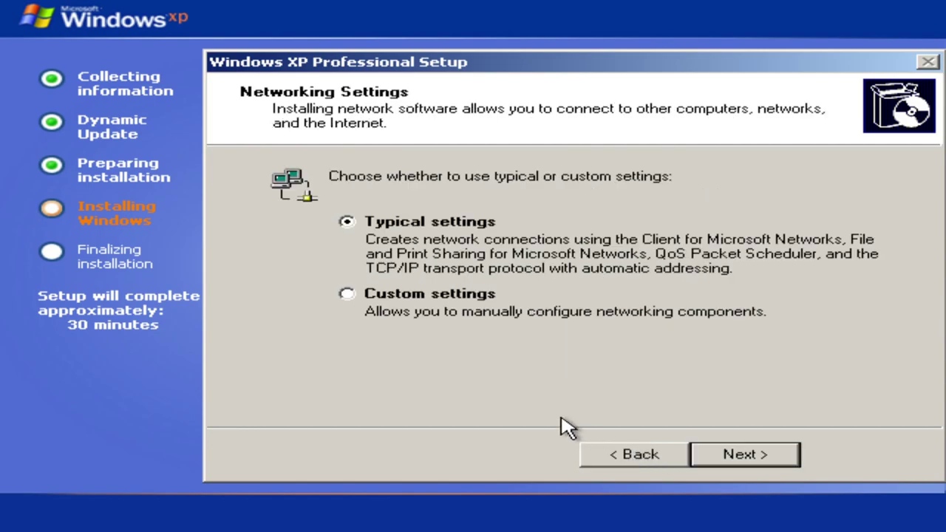
left_click(350, 299)
left_click(346, 228)
left_click(744, 464)
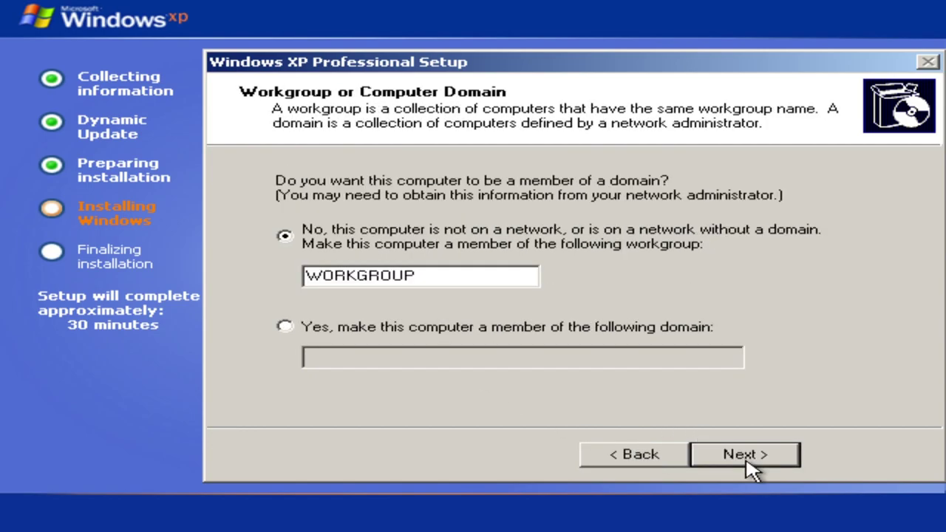
left_click(706, 454)
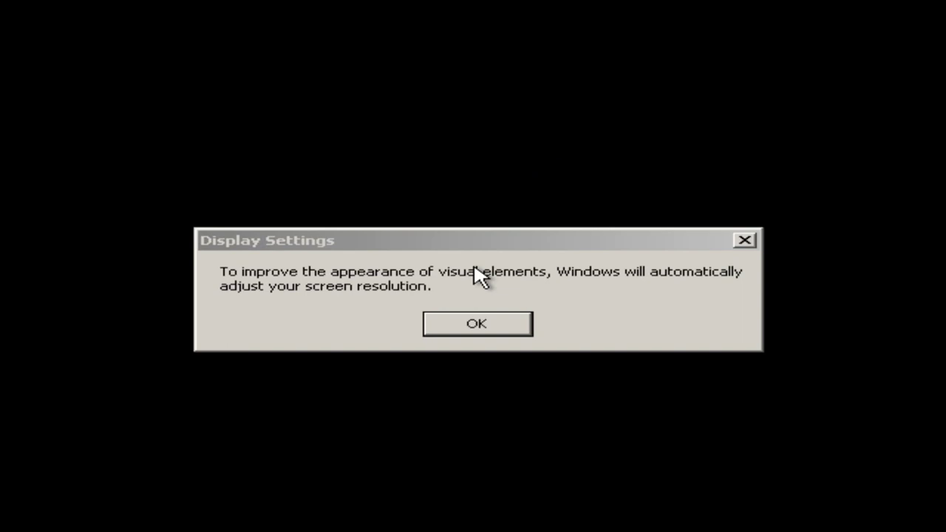
Accept Windows' automatic screen resolution change and keep the new resolution.
left_click(528, 330)
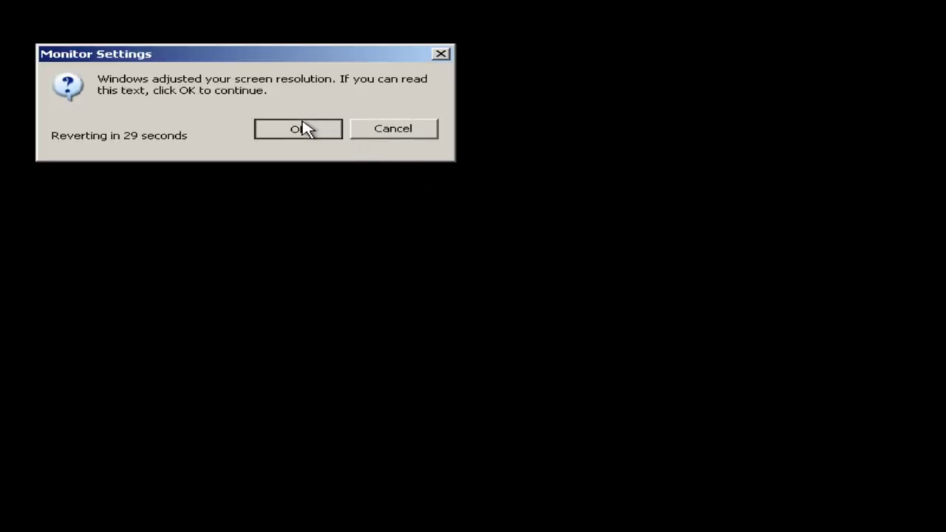
left_click(300, 128)
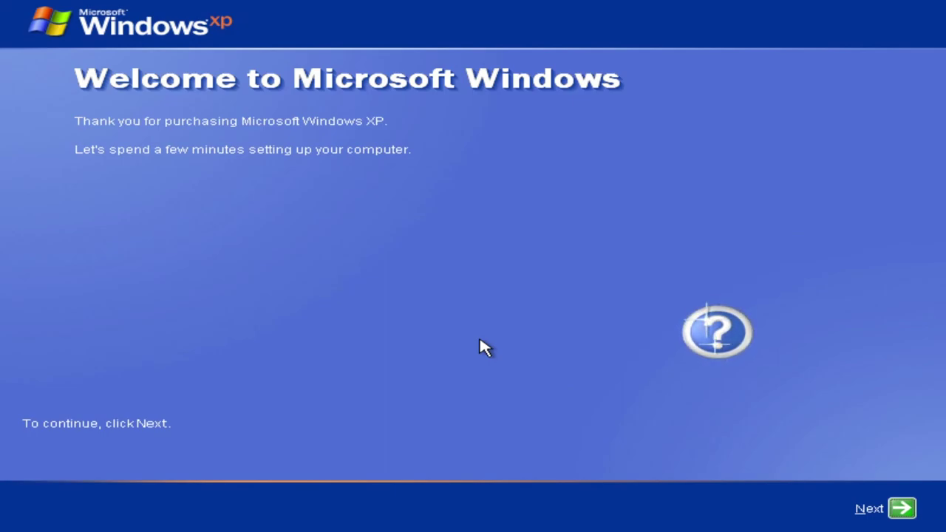
Ask the setup assistant to explain the setup process and what to do next.
left_click(708, 329)
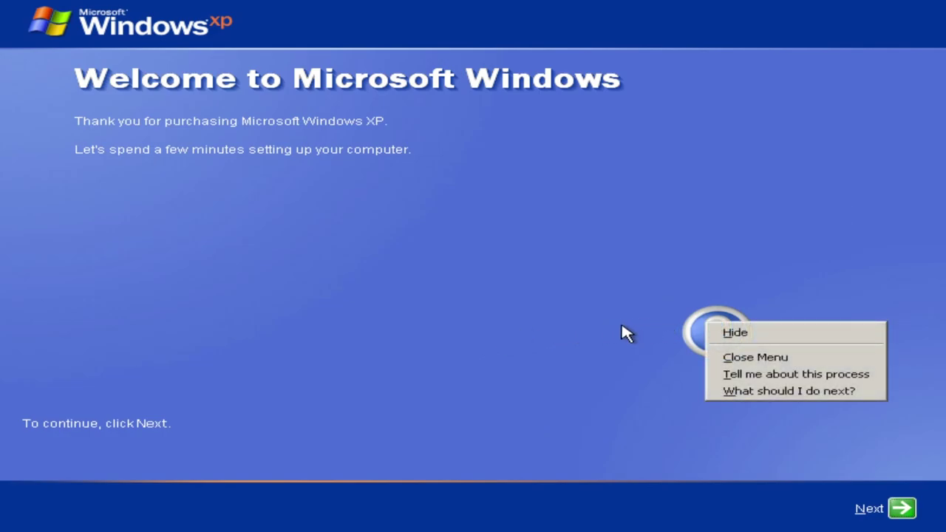
left_click(739, 374)
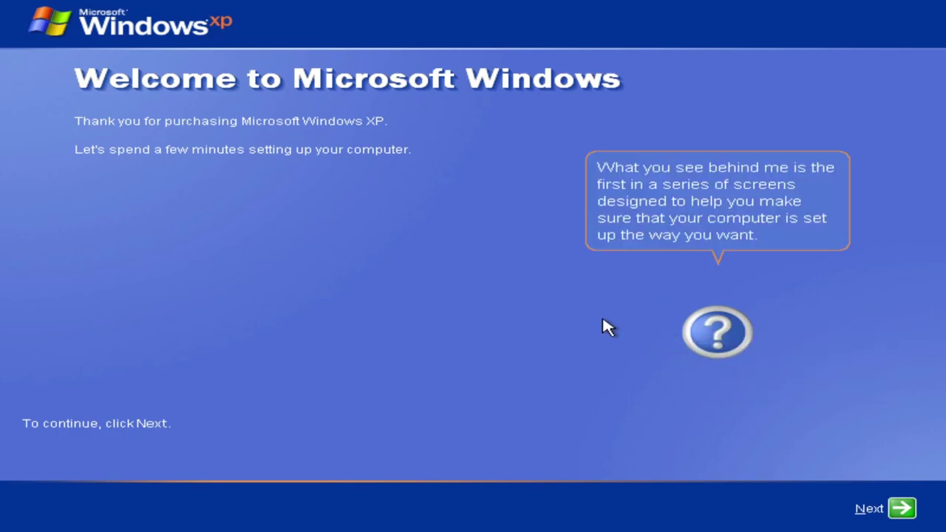
left_click(712, 338)
left_click(756, 405)
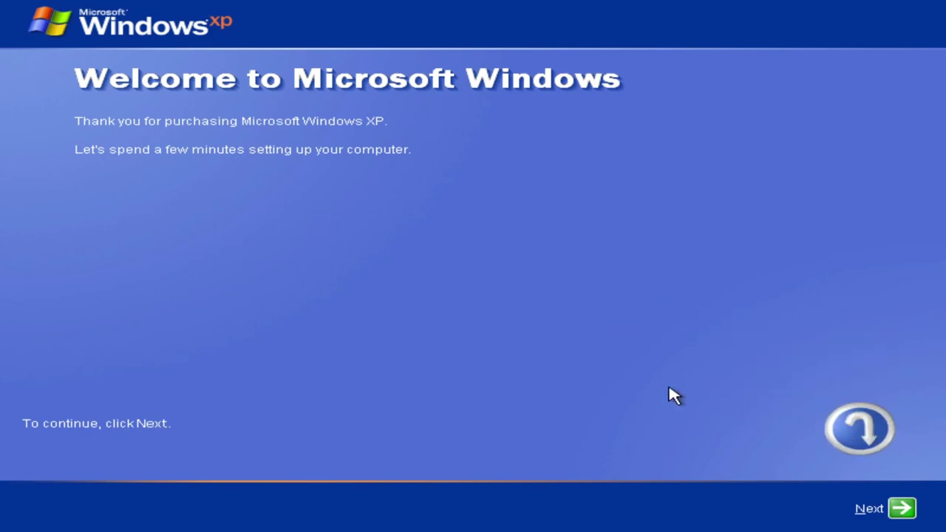
Turn on Automatic Updates now on the Automatic Updates page.
left_click(902, 509)
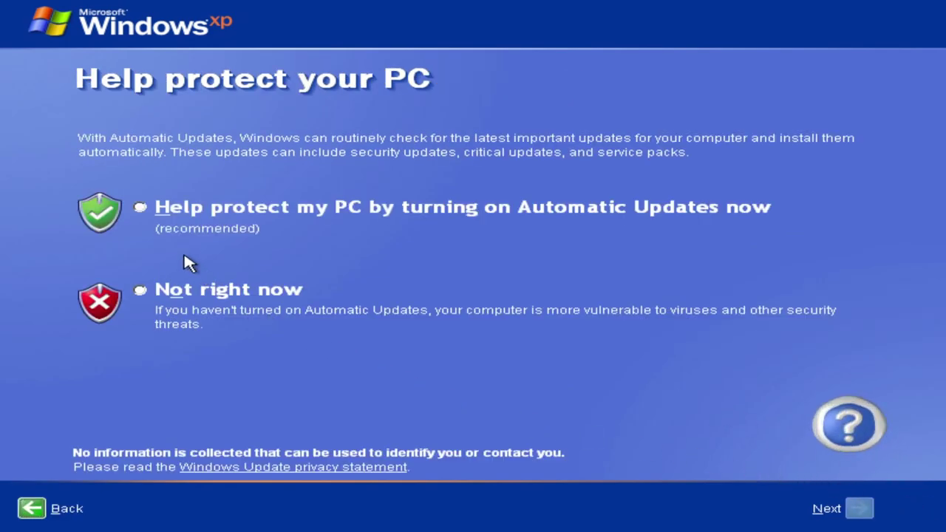
left_click(142, 213)
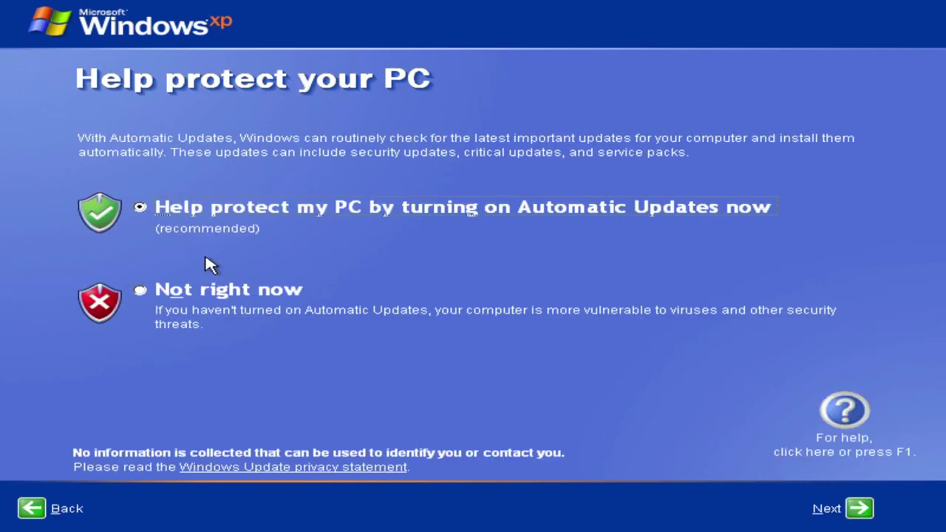
left_click(854, 508)
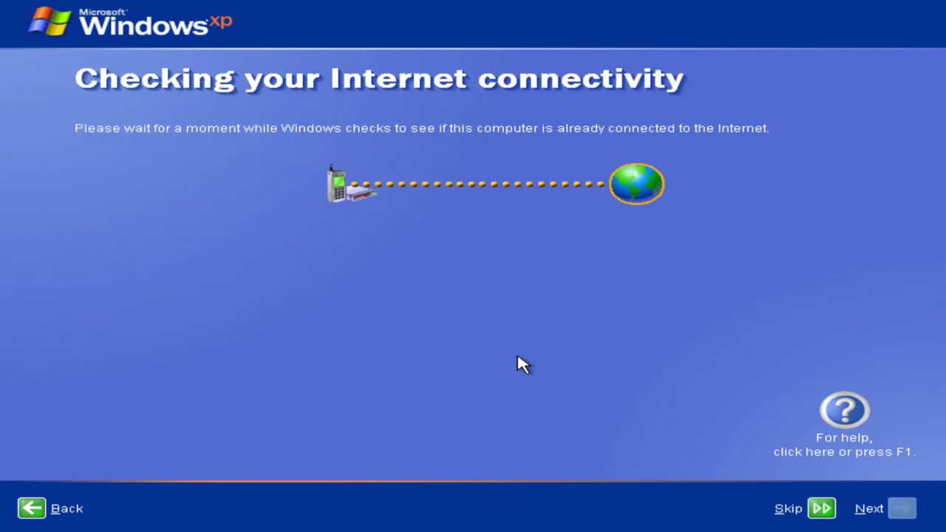
Skip the internet check and Microsoft registration, accept the user account, and finish welcome setup.
left_click(821, 511)
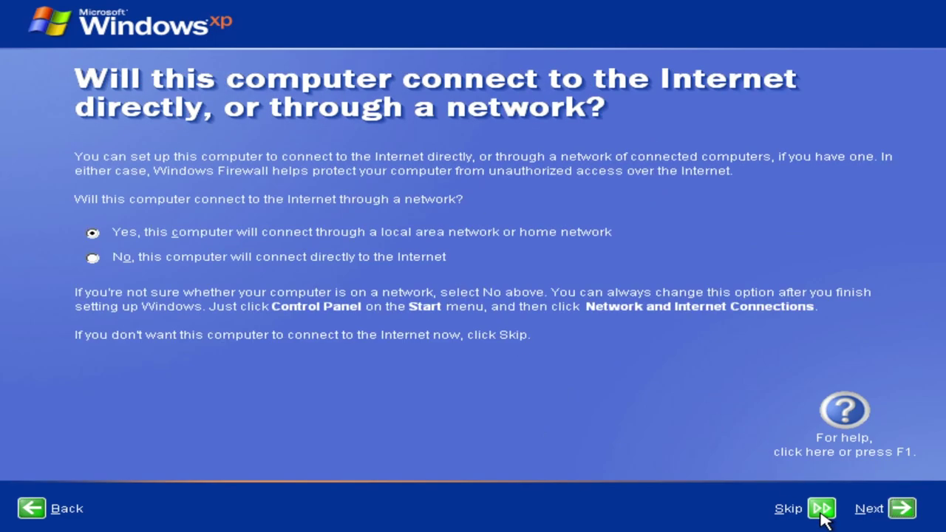
left_click(901, 508)
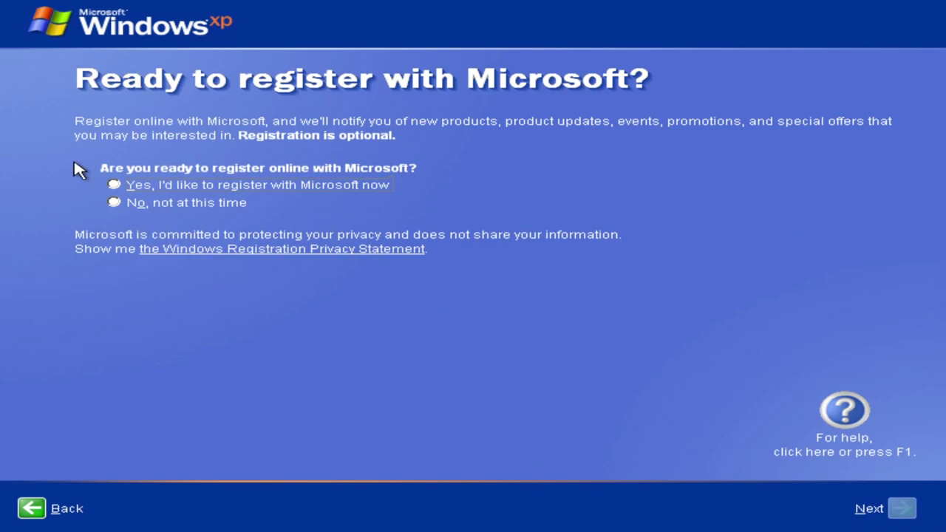
left_click(159, 205)
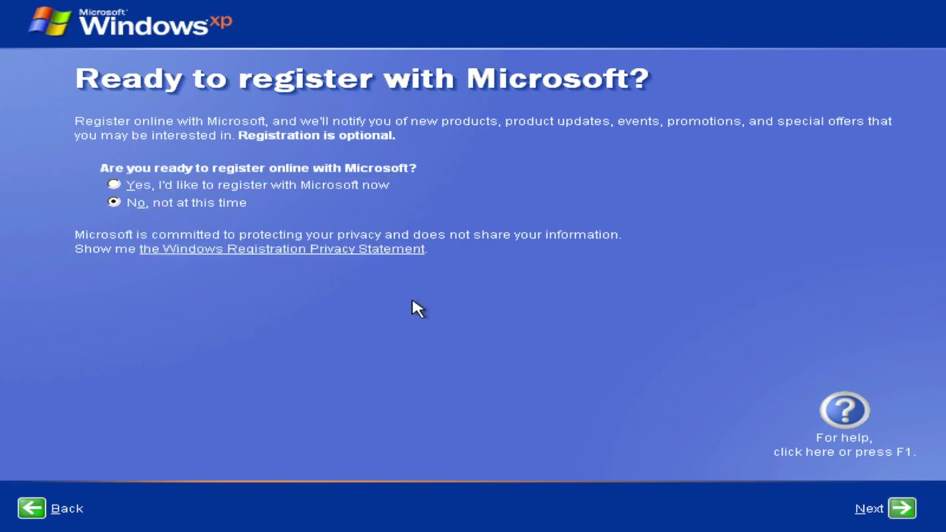
left_click(898, 508)
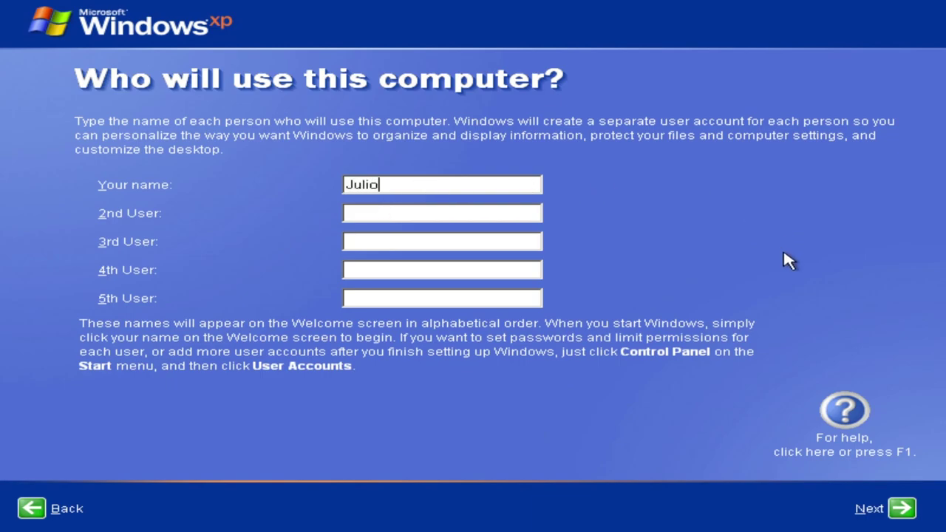
left_click(902, 513)
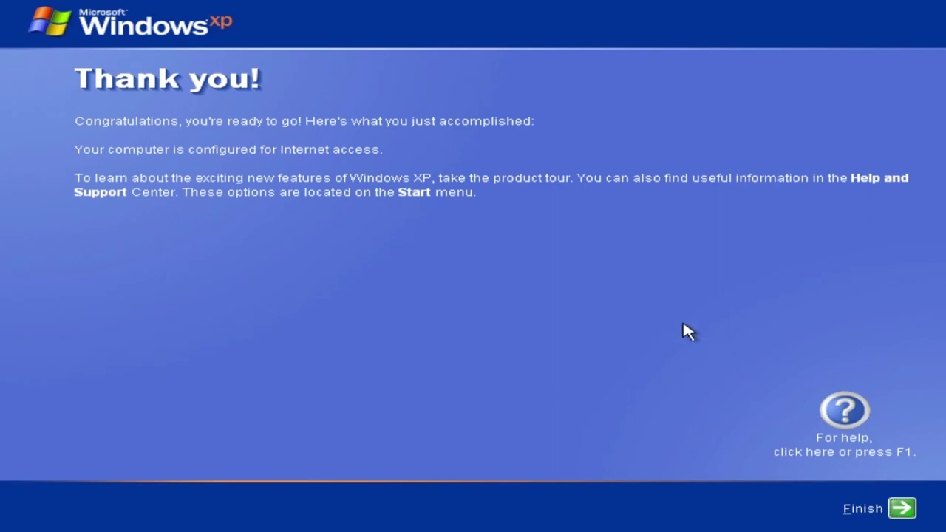
left_click(904, 508)
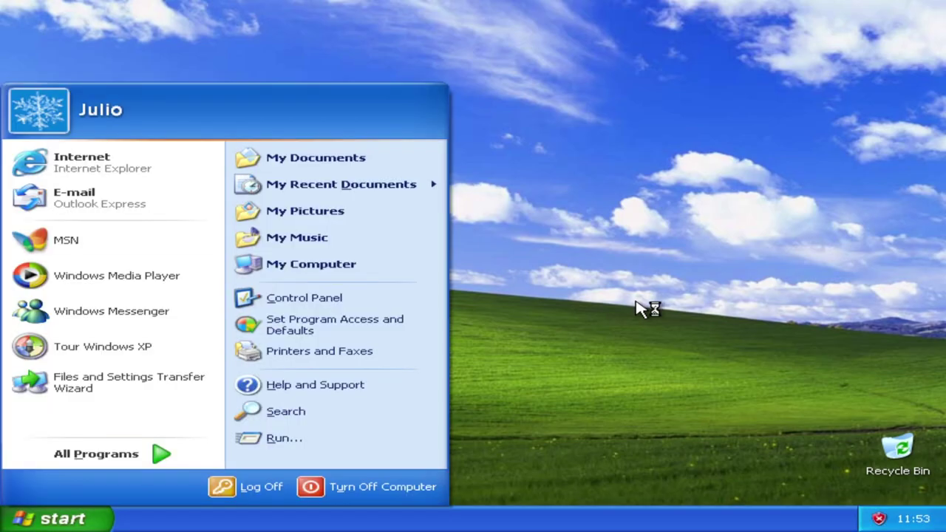
Dismiss the menu covering the Windows XP desktop.
left_click(584, 283)
Open Display Properties and browse the Themes, Desktop, Screen Saver and Appearance tabs, keeping the Windows XP theme.
right_click(502, 220)
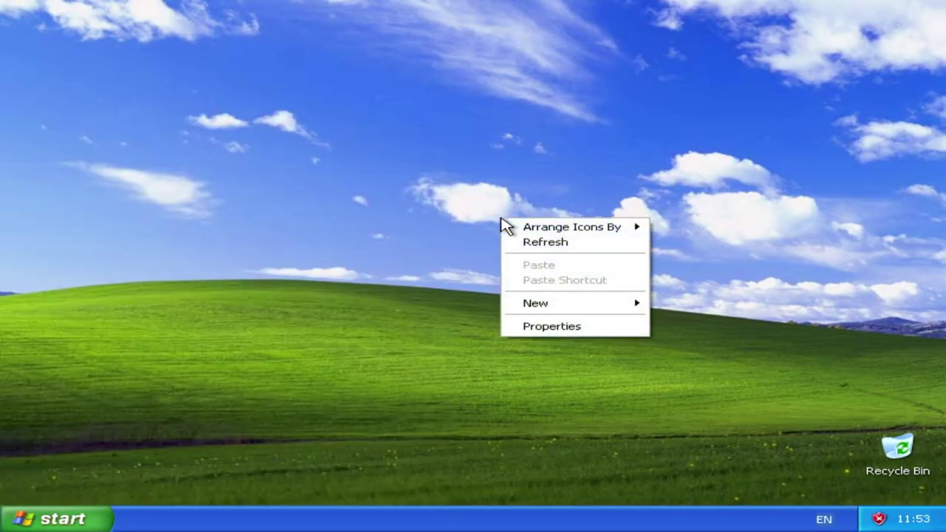
left_click(559, 327)
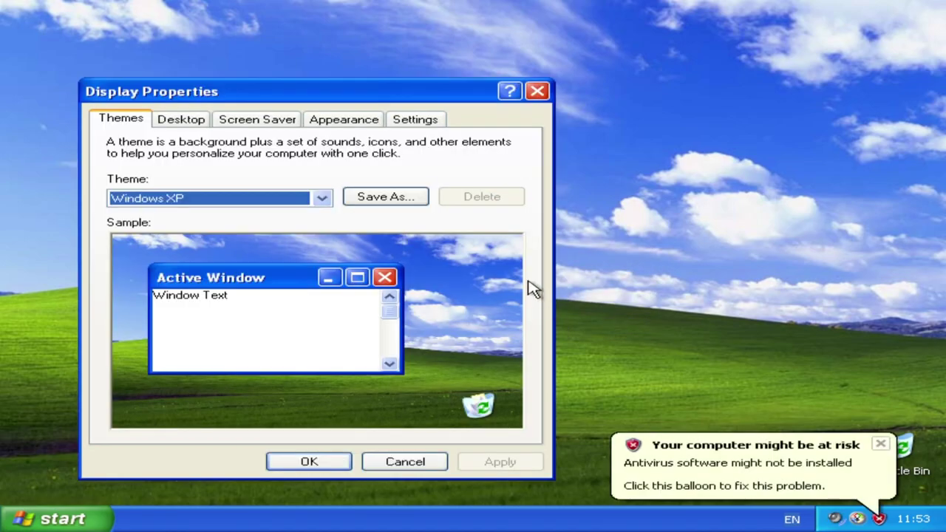
left_click(324, 199)
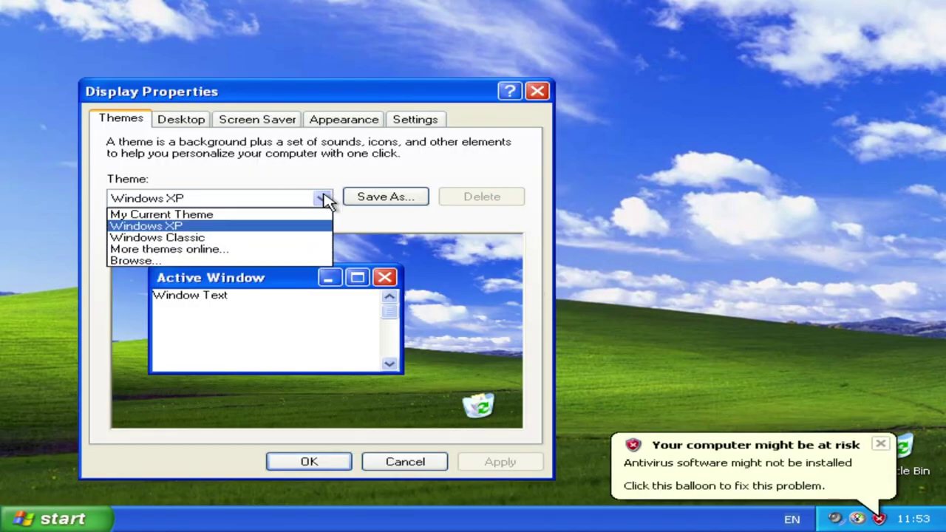
left_click(344, 185)
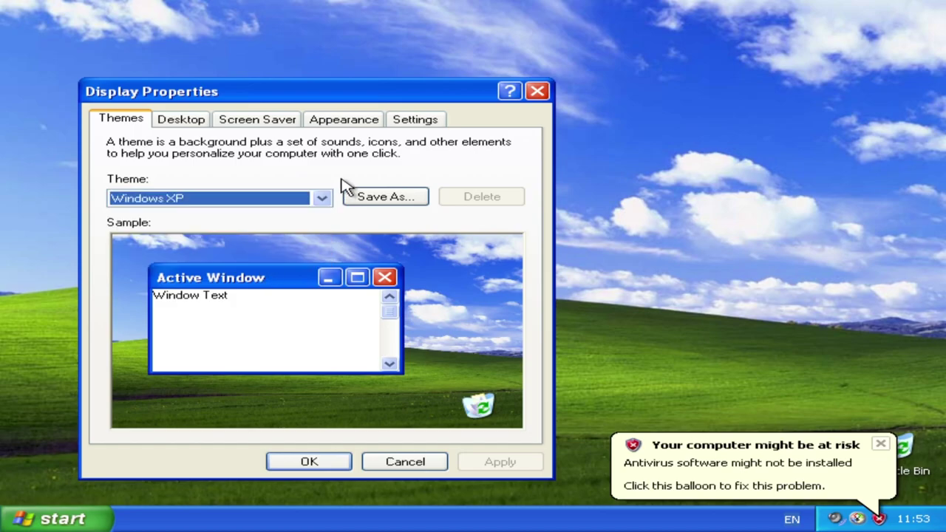
left_click(198, 120)
left_click(282, 124)
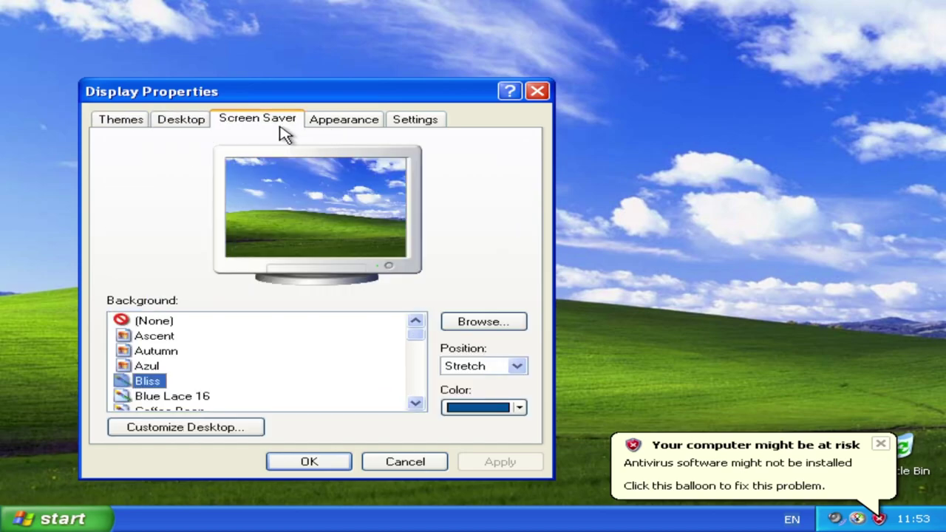
left_click(324, 127)
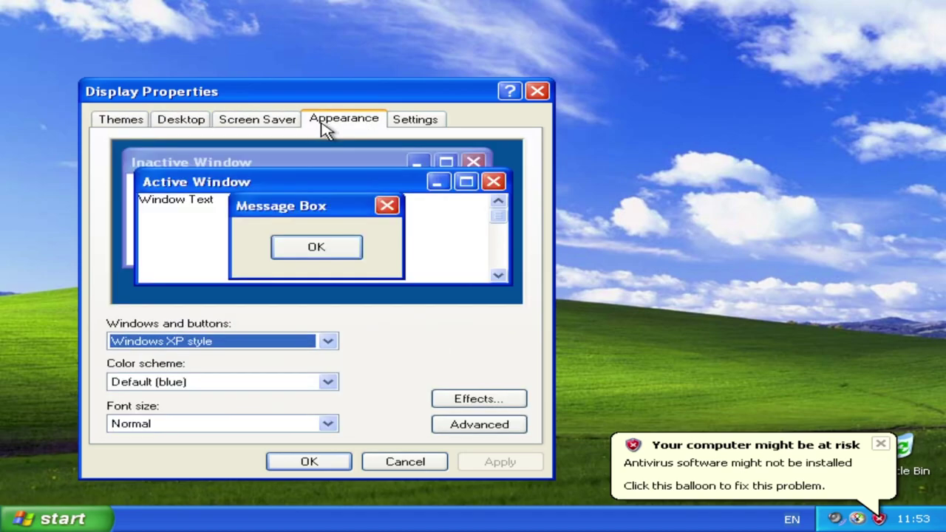
left_click(409, 125)
Set the resolution to 1600 by 1200 with Highest (32 bit) colour and save it.
left_click_drag(167, 372, 274, 384)
left_click(489, 464)
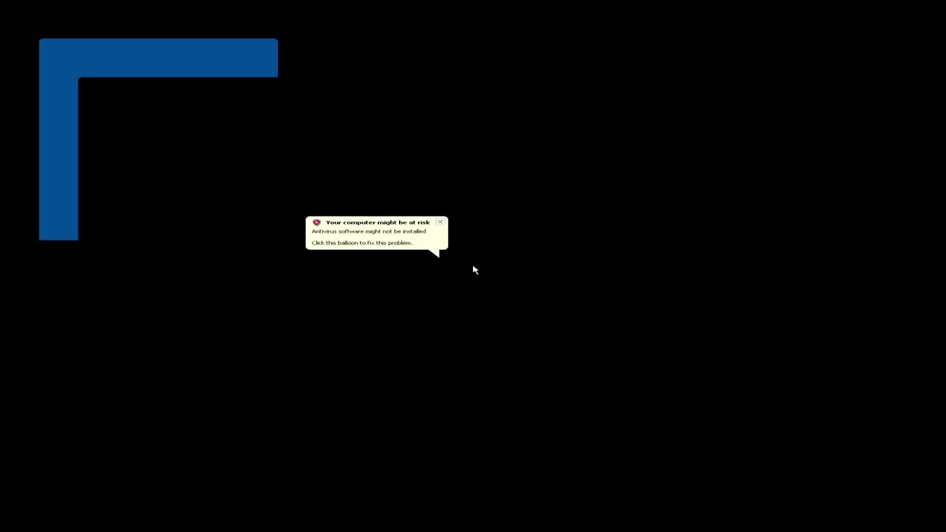
left_click(230, 159)
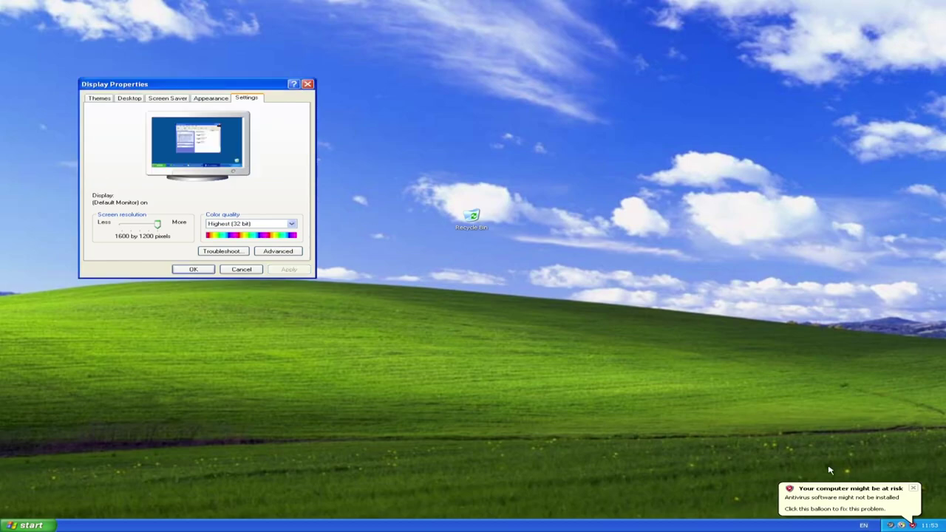
left_click(915, 489)
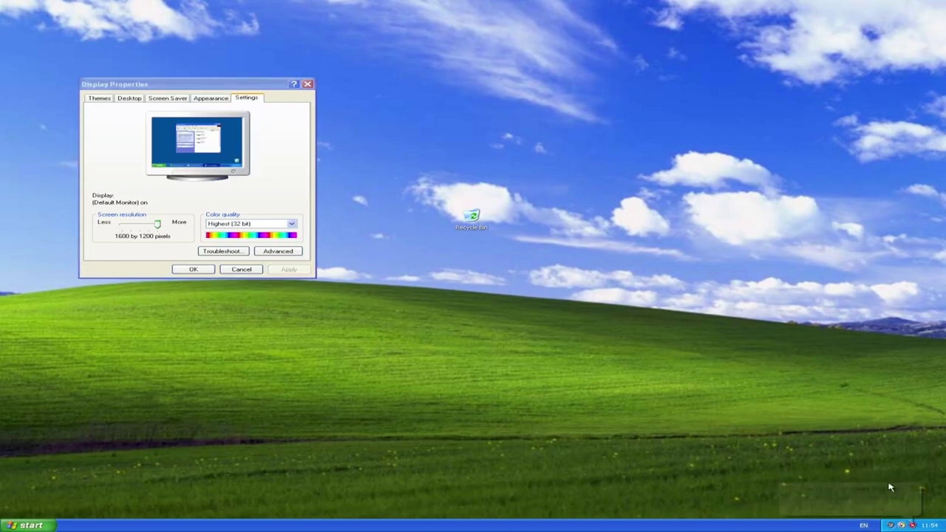
left_click(289, 225)
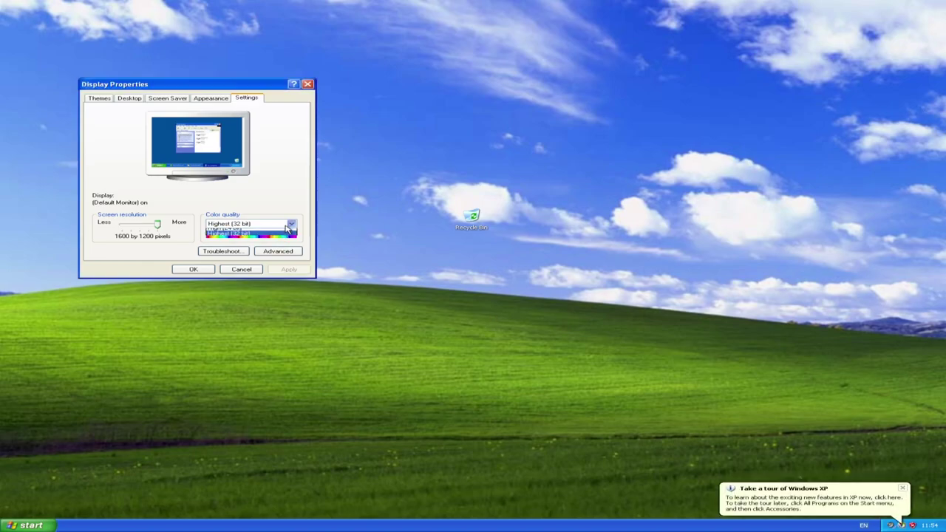
left_click(287, 225)
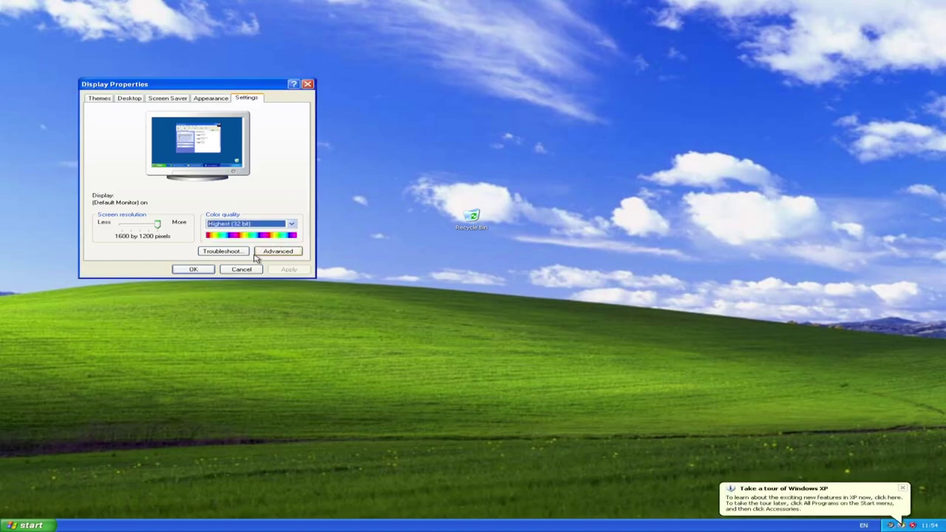
left_click(194, 270)
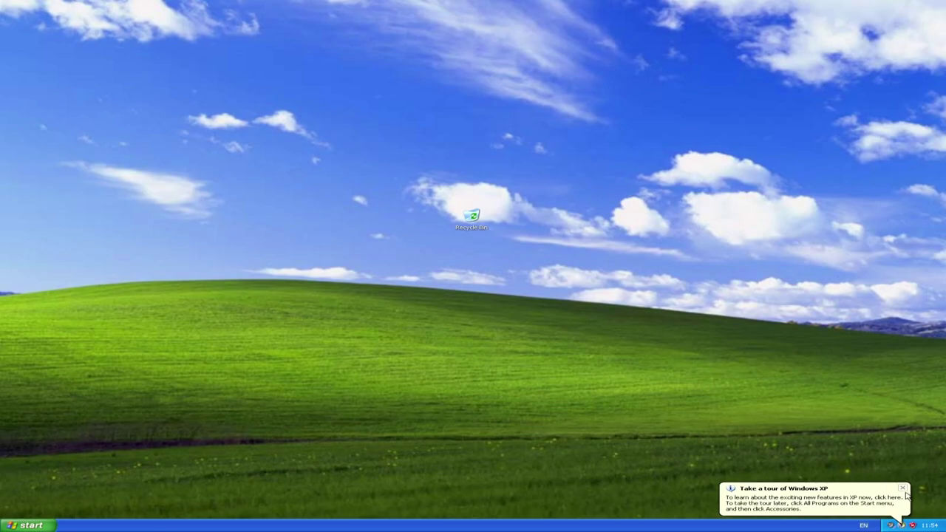
Decline the Windows XP tour and mark antivirus as self-monitored in Security Center.
left_click(908, 498)
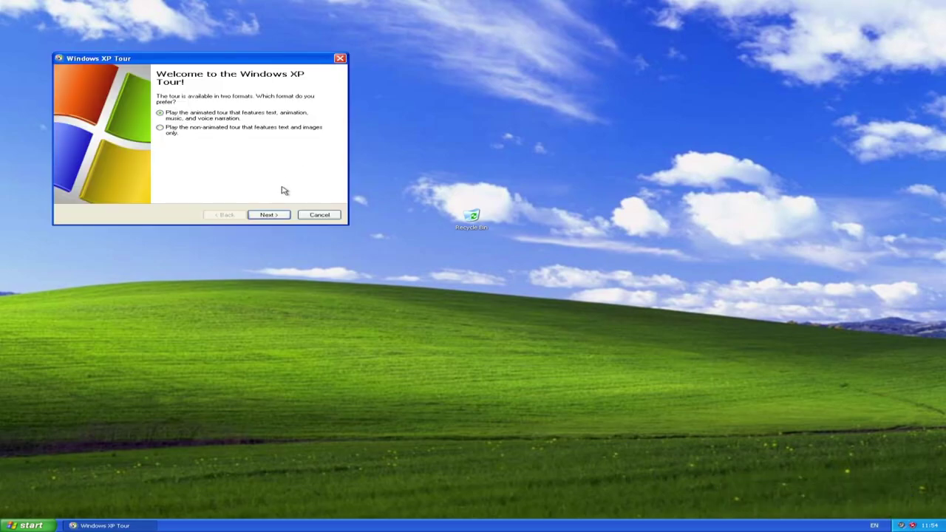
left_click(313, 217)
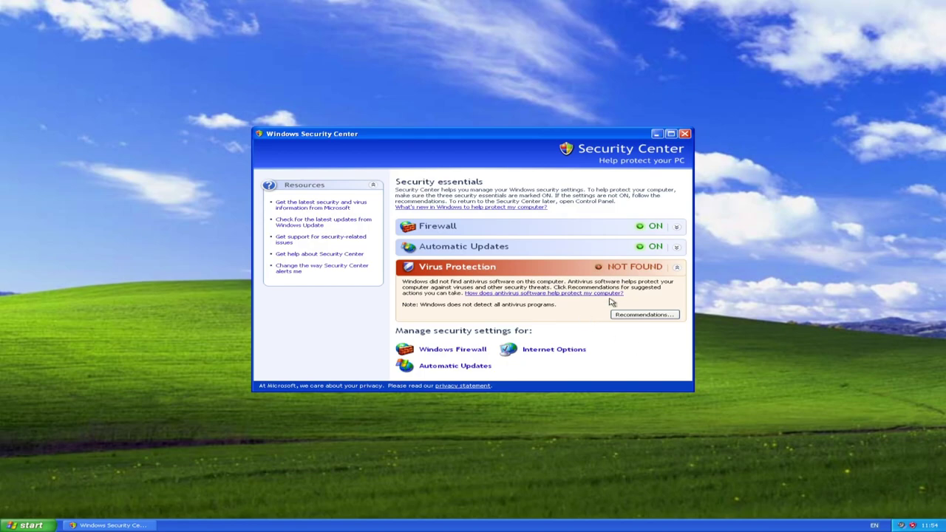
left_click(640, 316)
left_click(278, 275)
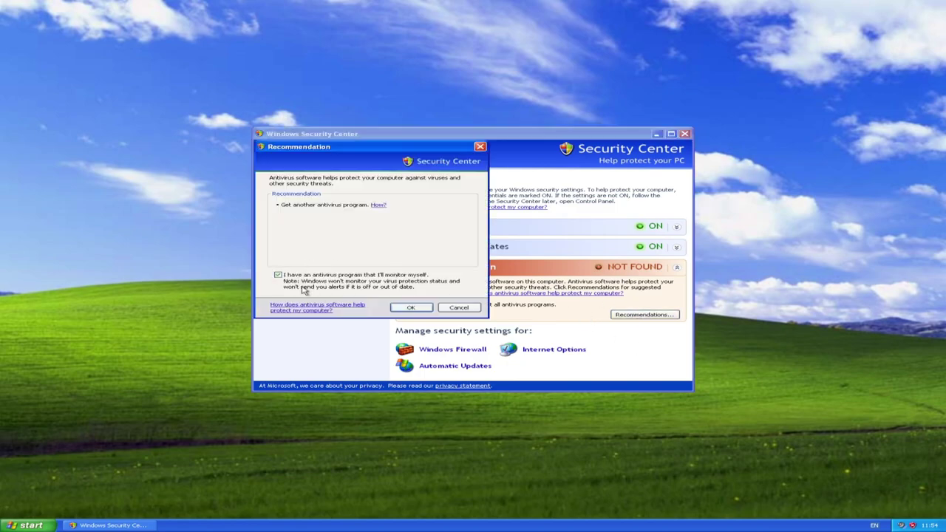
left_click(411, 308)
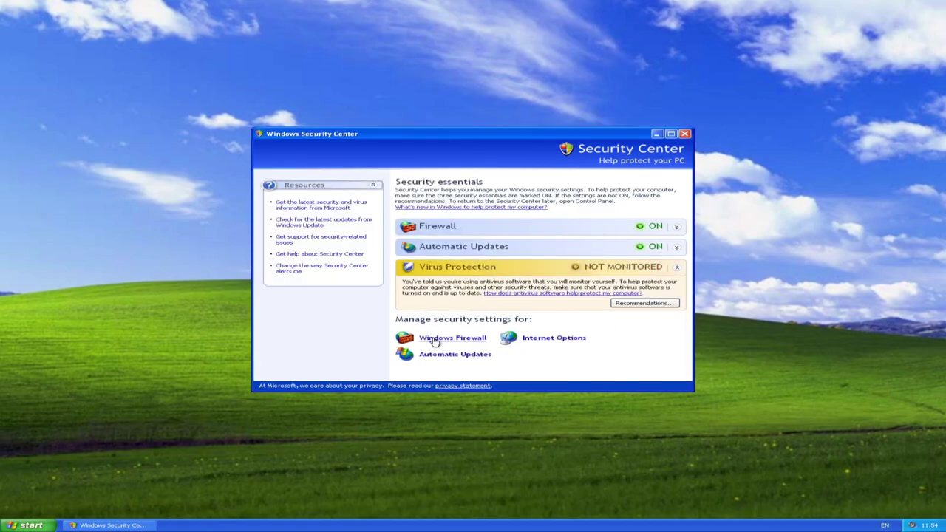
Keep Windows Firewall and Automatic Updates settings, close Security Center, and move the Recycle Bin top-left.
left_click(435, 340)
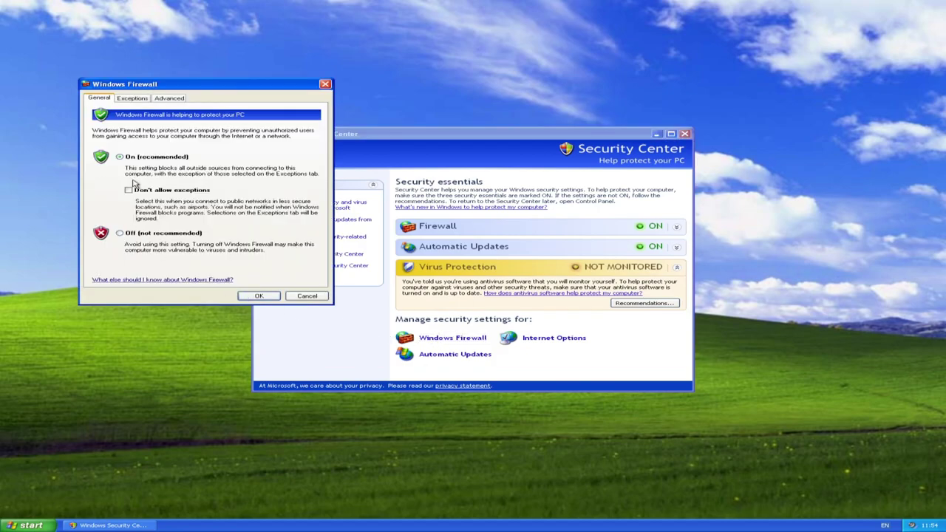
left_click(258, 296)
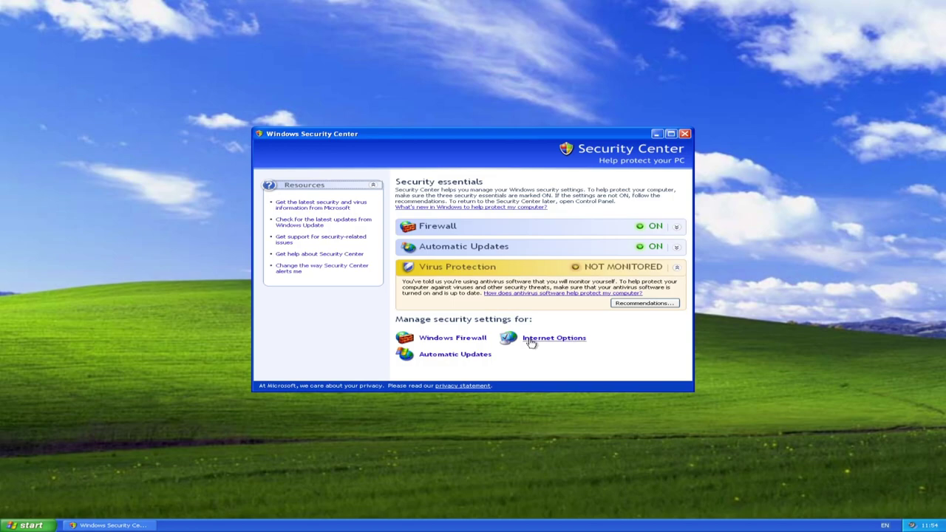
left_click(454, 357)
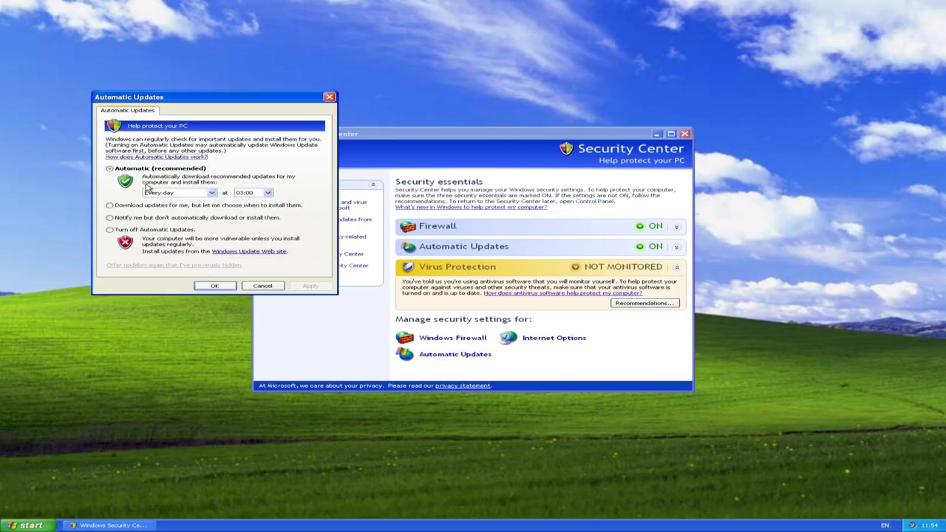
left_click(216, 286)
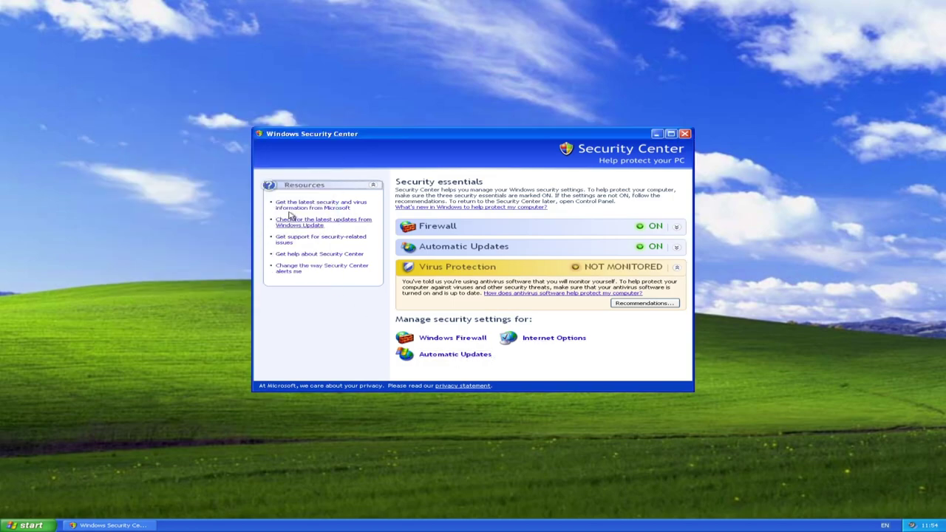
left_click(684, 134)
left_click_drag(481, 224, 7, 21)
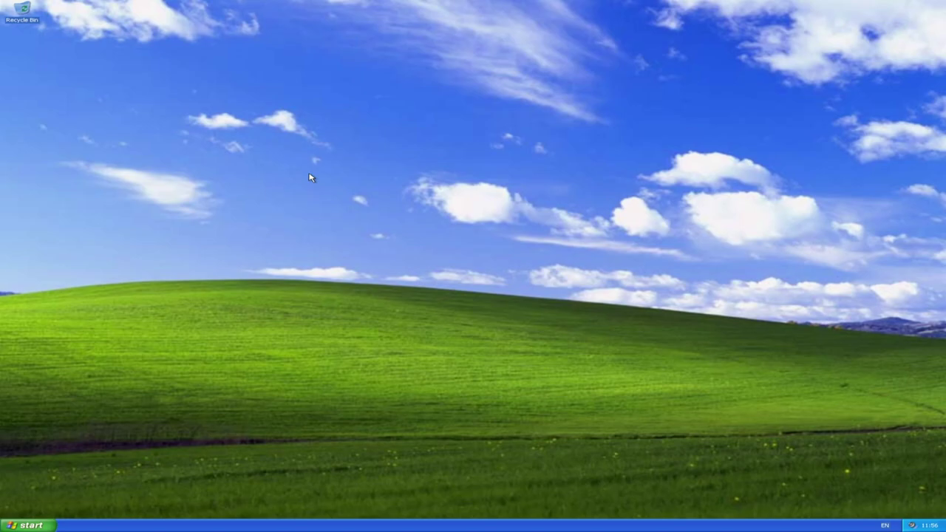
Bring up the Turn Off Computer options from the Start menu.
left_click(31, 526)
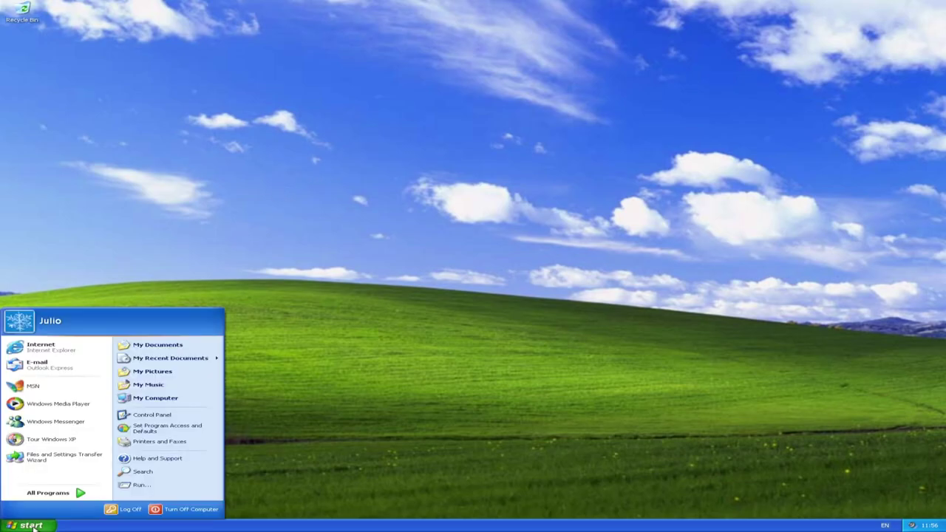
left_click(41, 496)
left_click(181, 509)
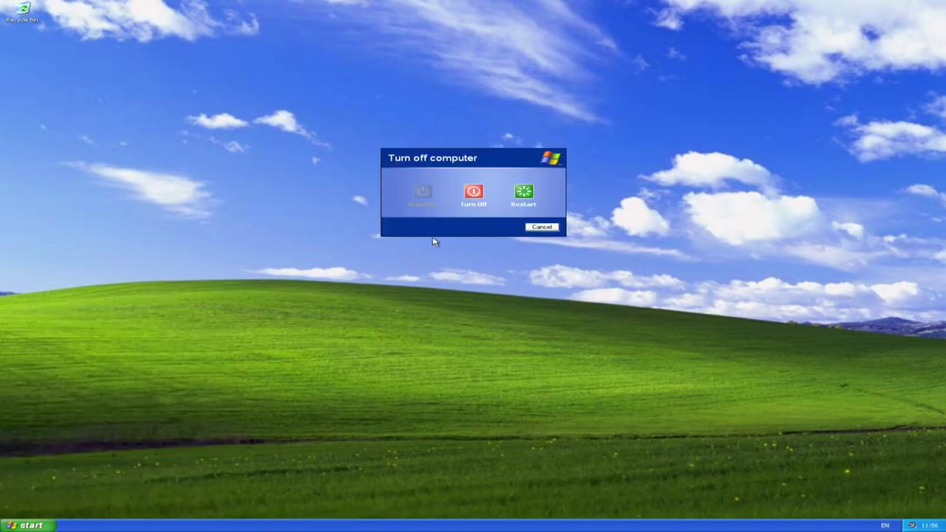